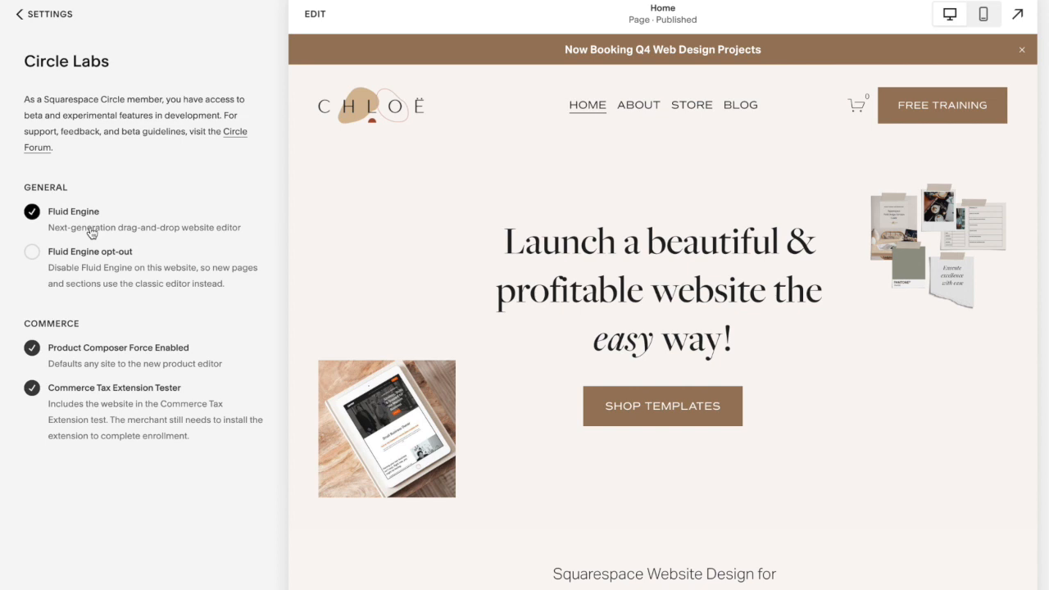
- Start editing the Home page and upgrade the "Online Service Providers" video section to Fluid Engine
click(315, 16)
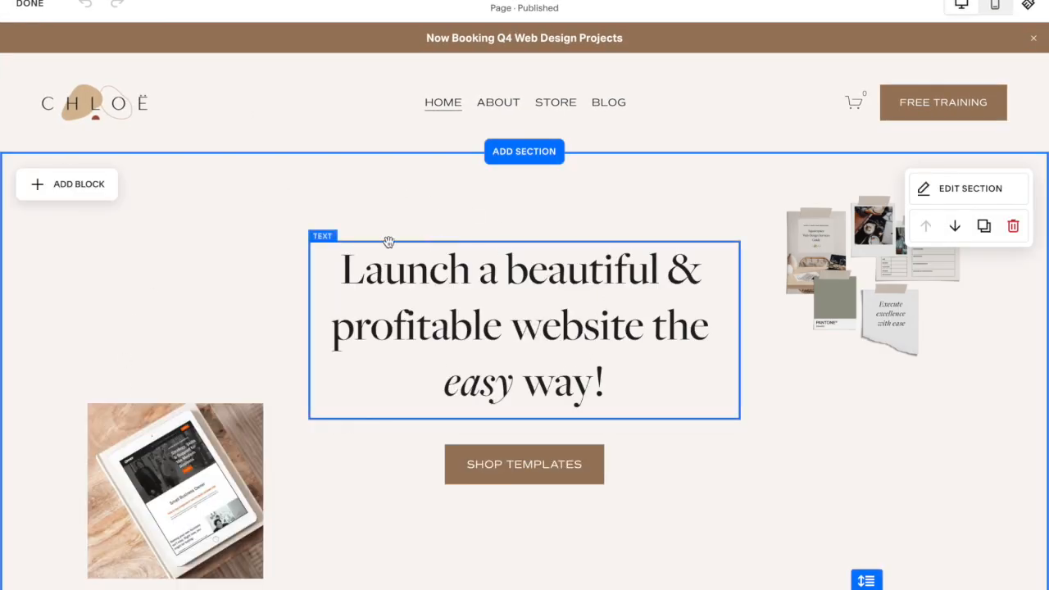
scroll(386, 410, down, 6)
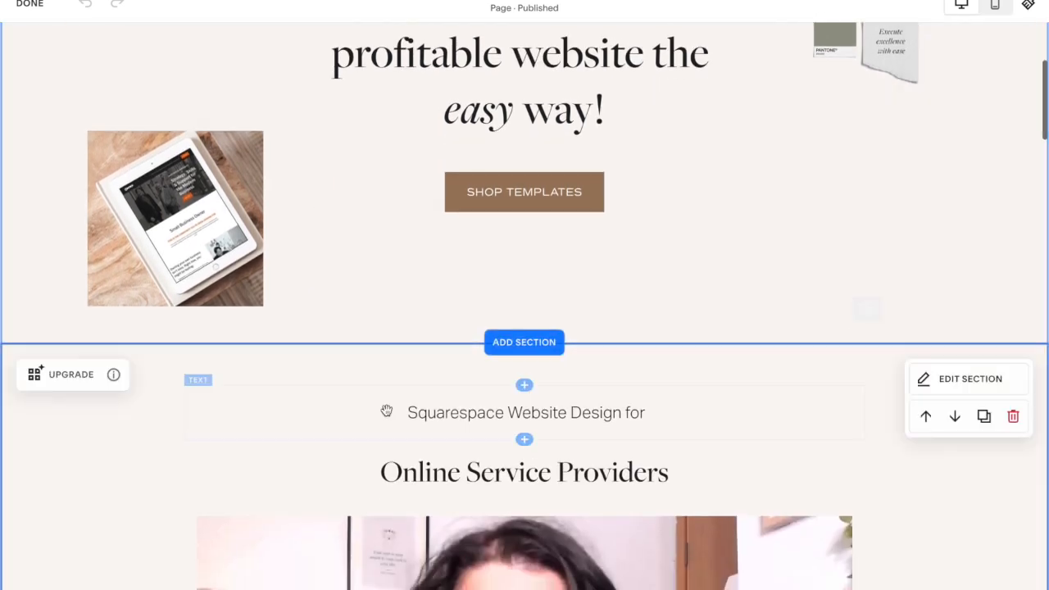
scroll(386, 409, down, 1)
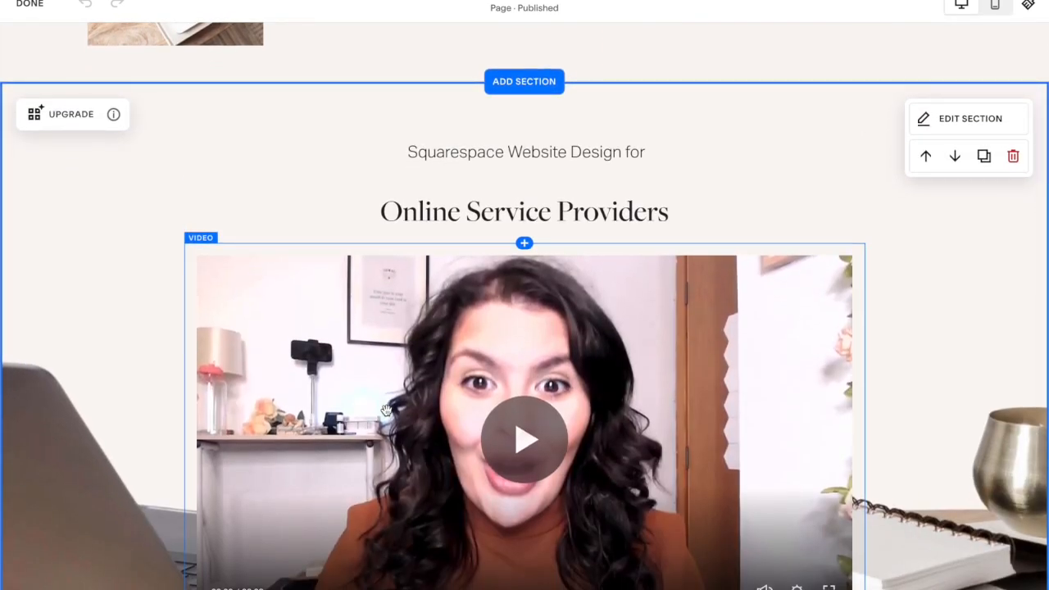
click(77, 120)
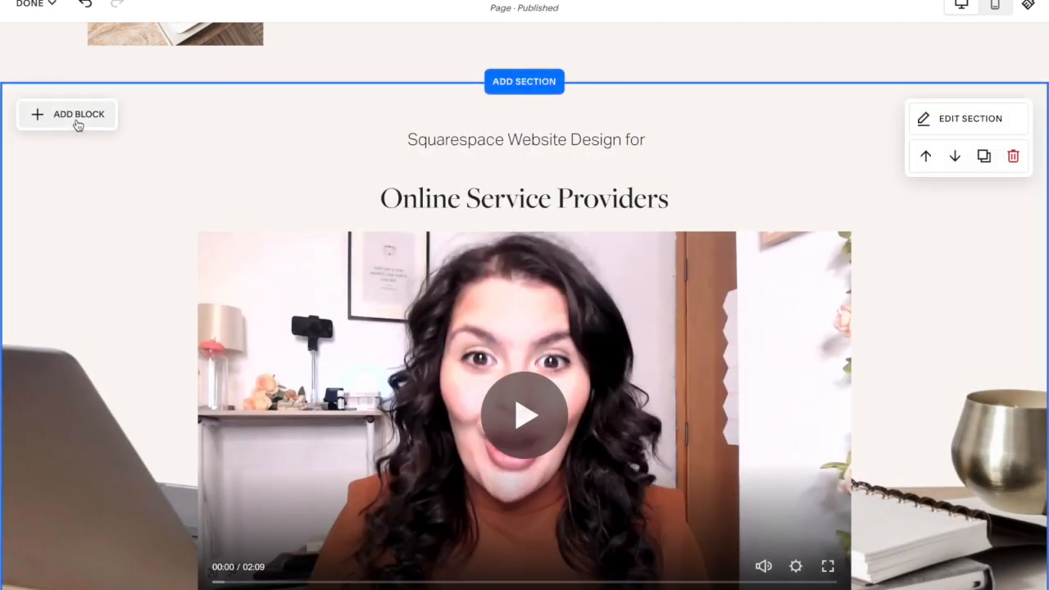
- Examine the Home page sections, comparing the upgraded video section with the hero and option sections
click(42, 5)
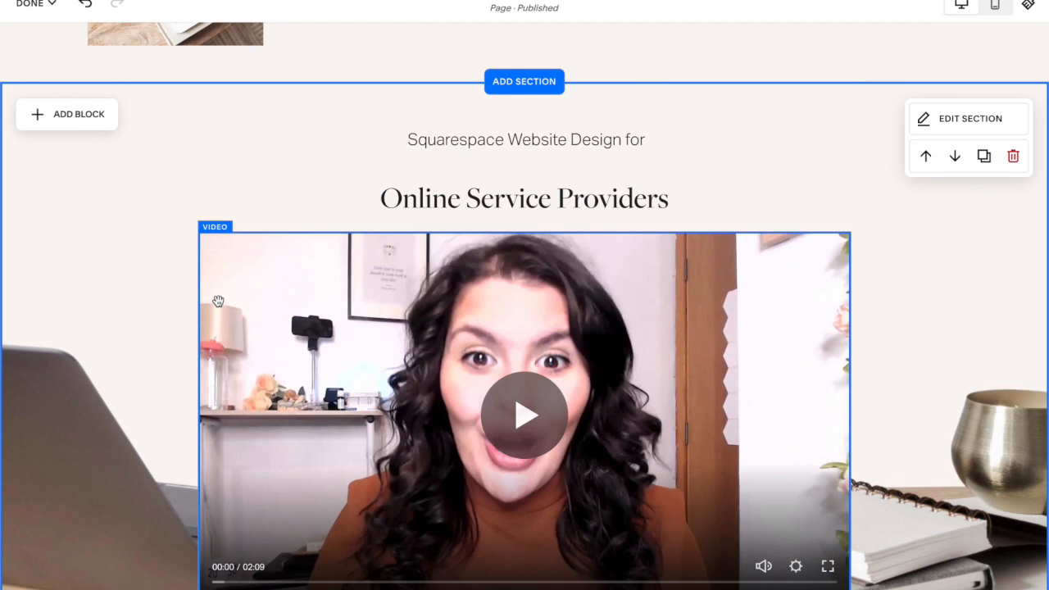
click(45, 5)
scroll(544, 279, up, 3)
scroll(544, 279, up, 8)
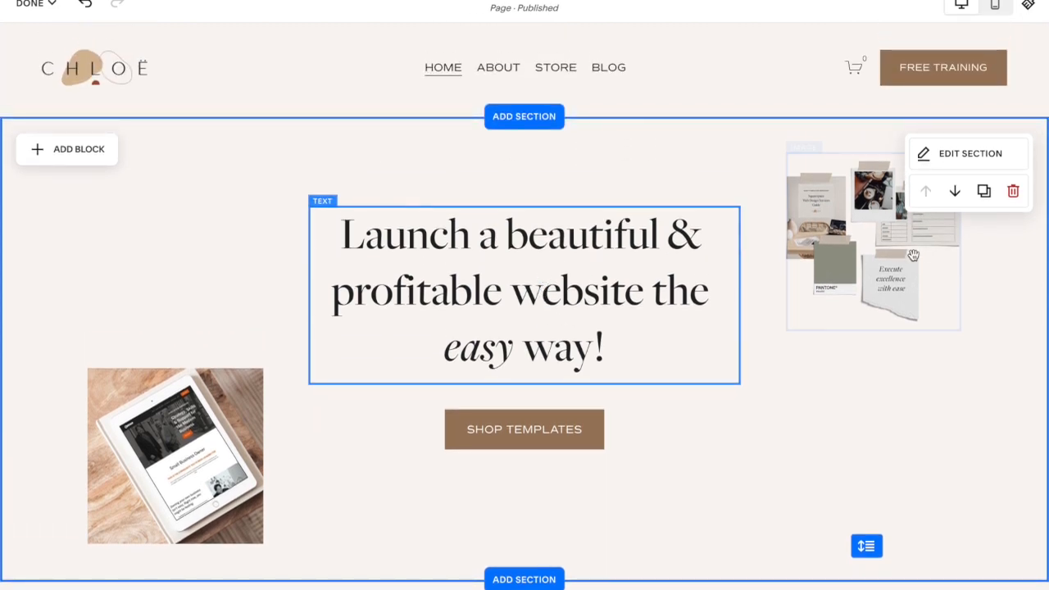
scroll(907, 457, down, 10)
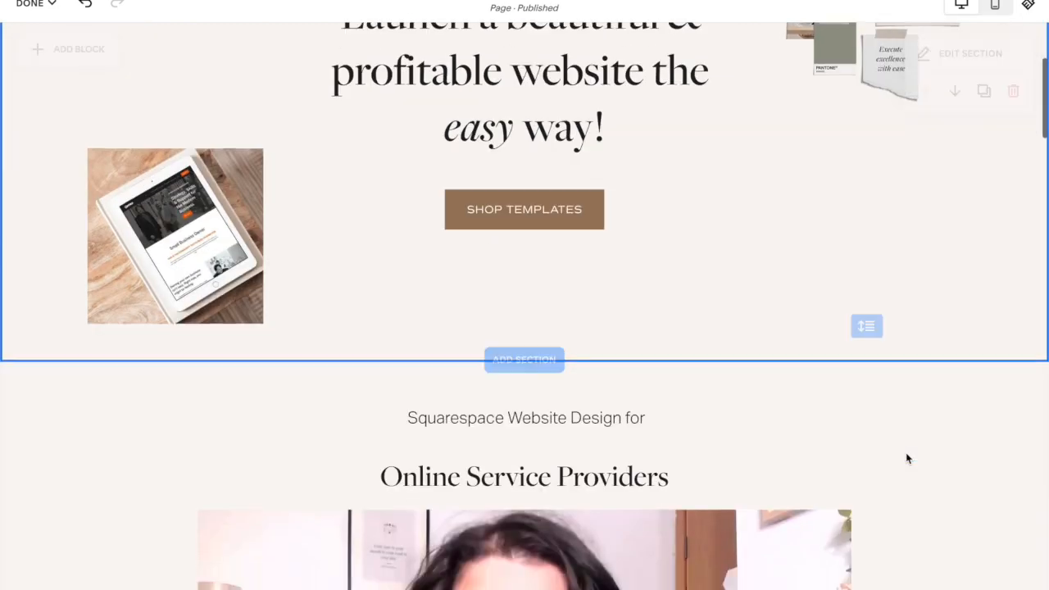
scroll(906, 453, down, 8)
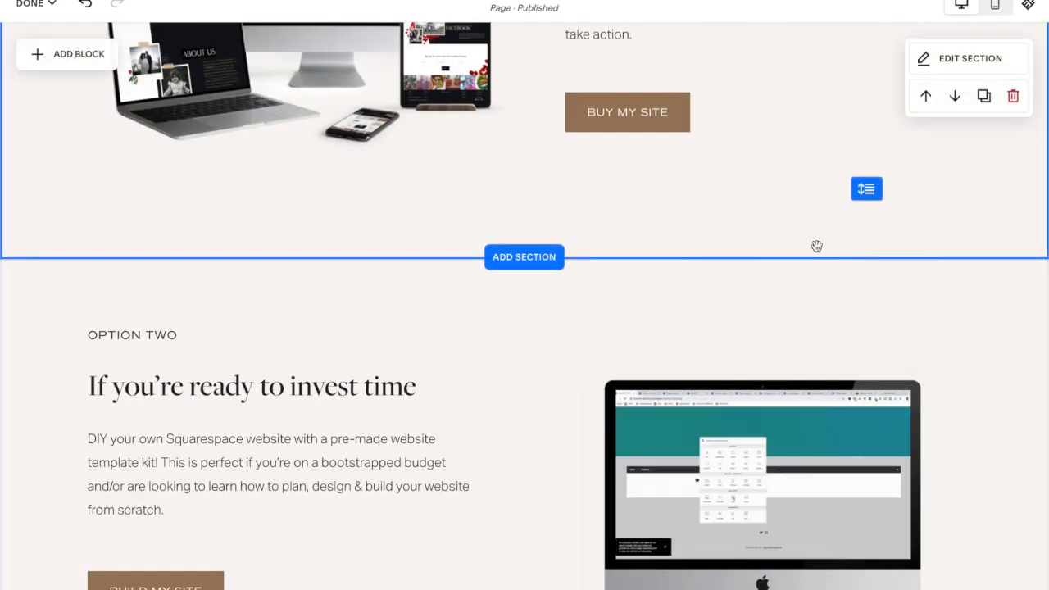
scroll(817, 246, up, 8)
scroll(817, 246, down, 1)
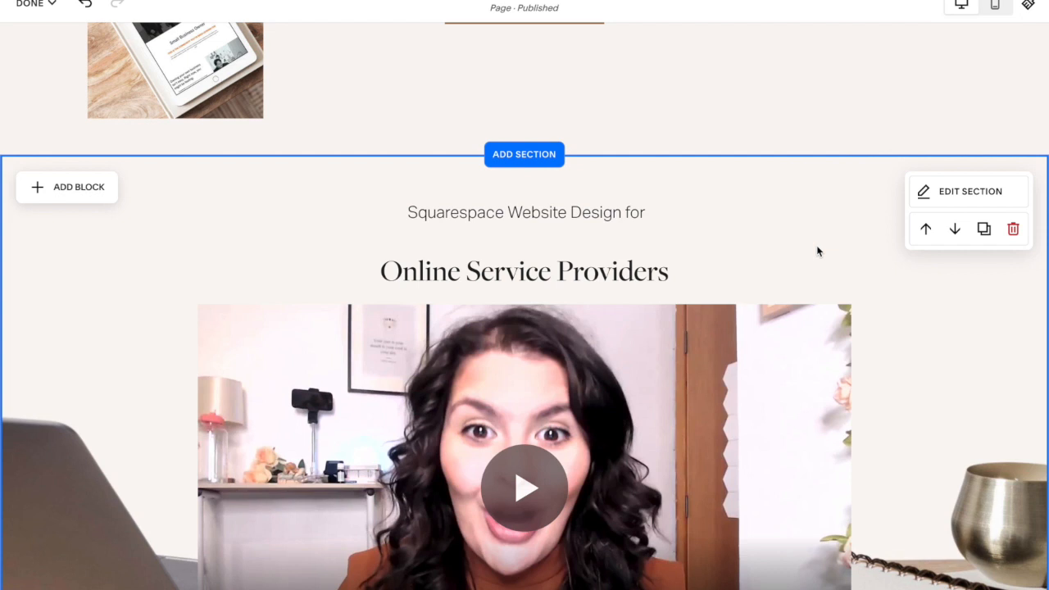
scroll(816, 251, up, 2)
scroll(816, 251, up, 1)
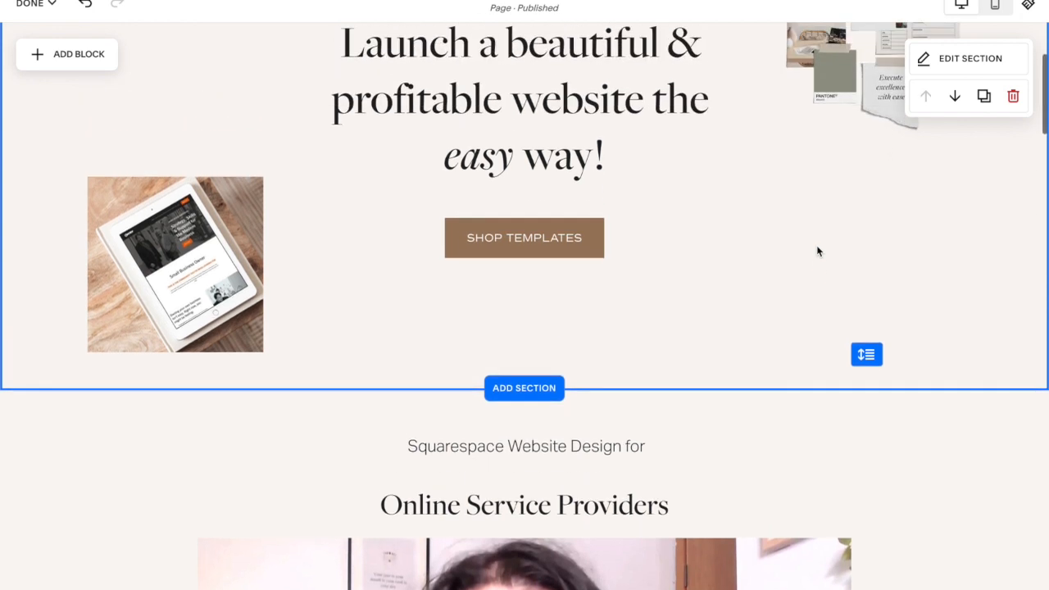
scroll(817, 251, up, 2)
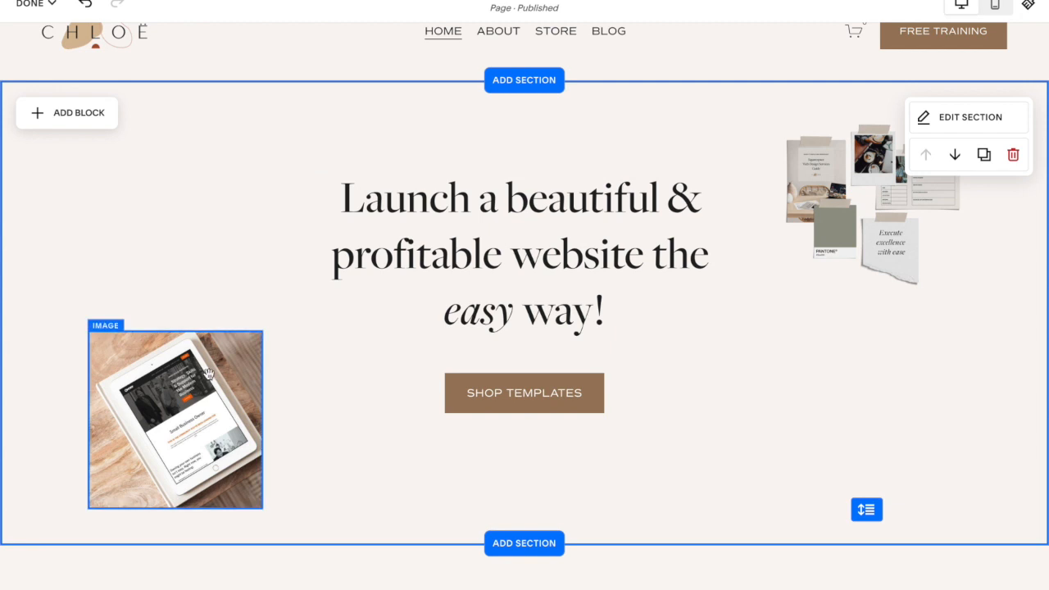
- Extend the tablet image block to the hero section's left edge and align the image left within its block
drag(194, 371, 84, 398)
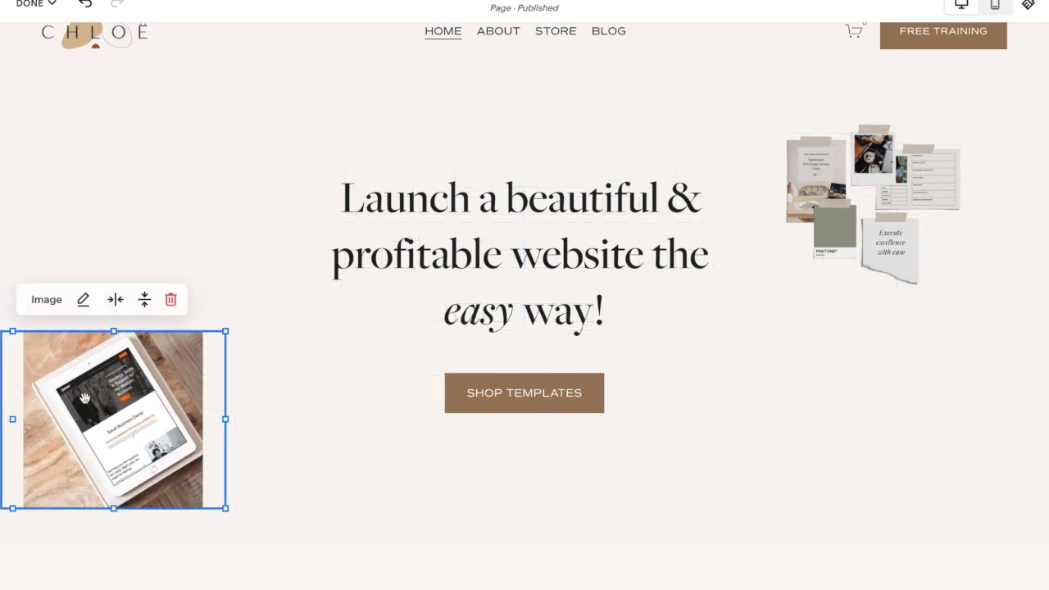
click(114, 300)
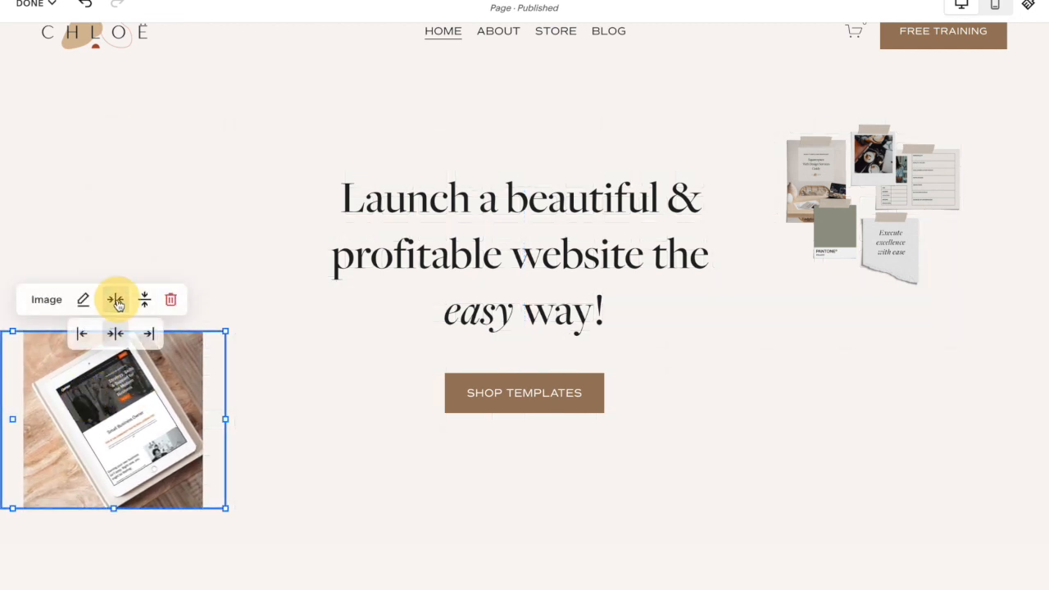
click(84, 335)
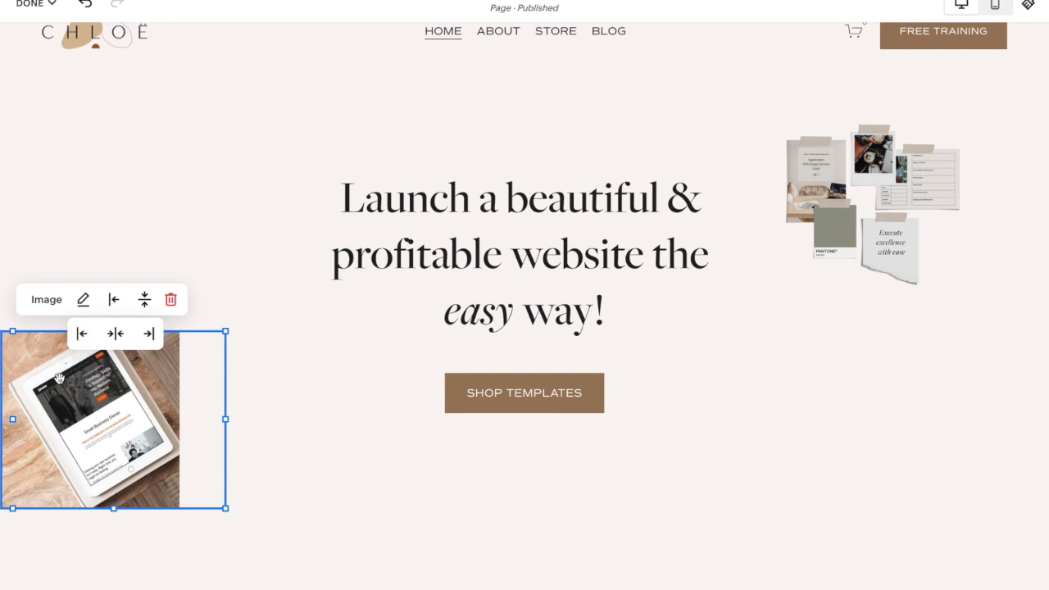
- Move the tablet image so it overlaps the mood board collage, and layer it behind the collage
drag(67, 386, 775, 248)
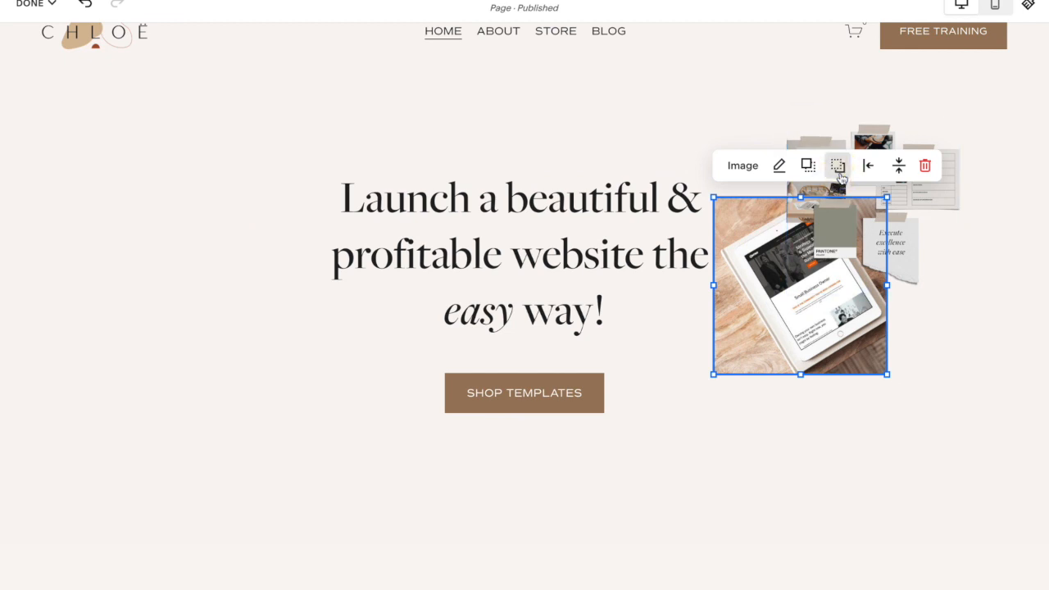
click(810, 168)
click(839, 172)
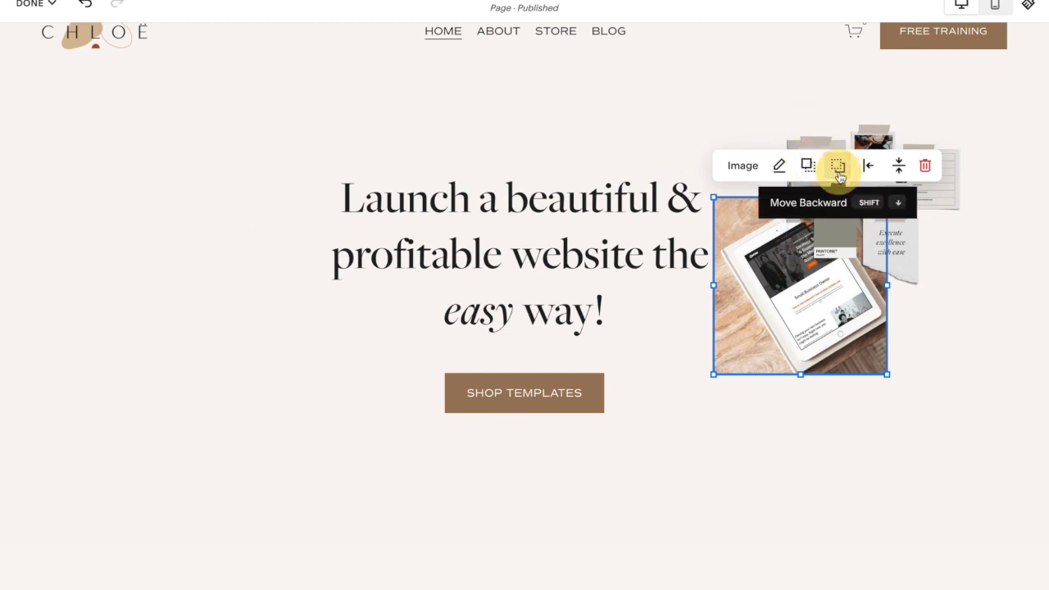
click(949, 381)
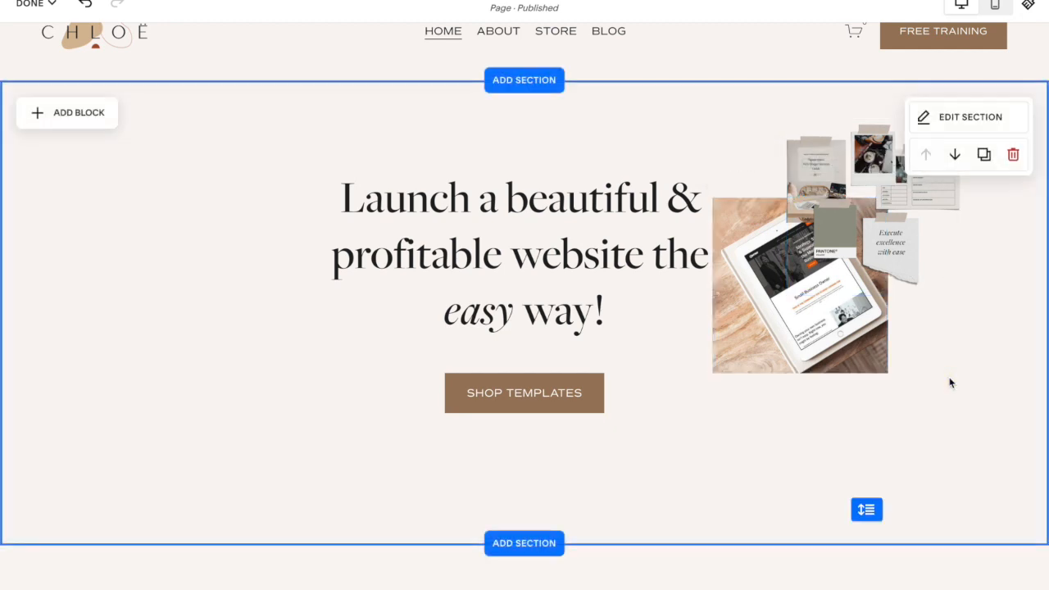
- Select the headline, tablet image and collage together as a group, and clear the selection
drag(839, 188, 869, 190)
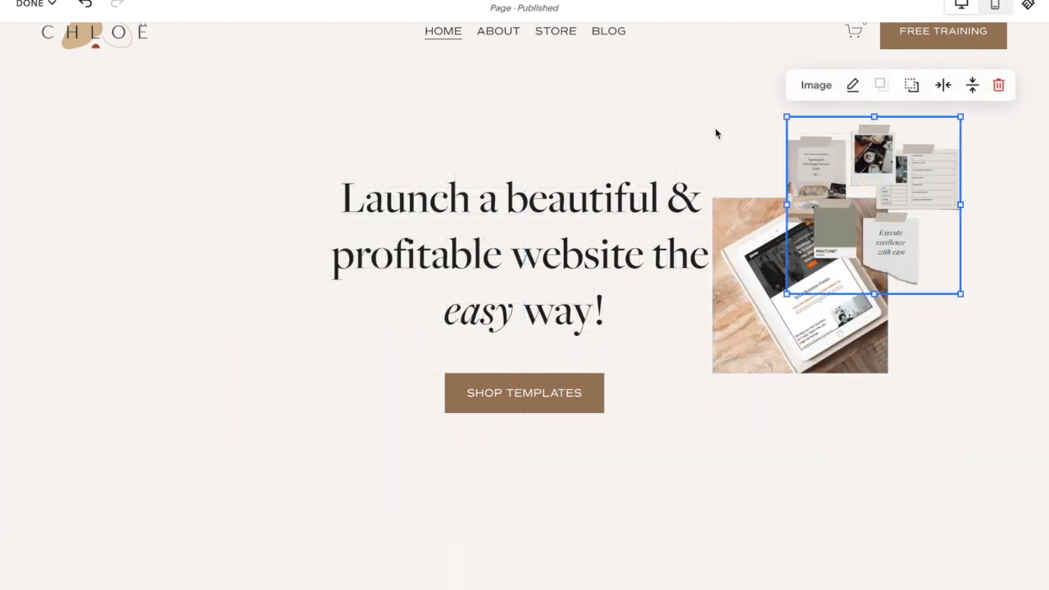
click(711, 129)
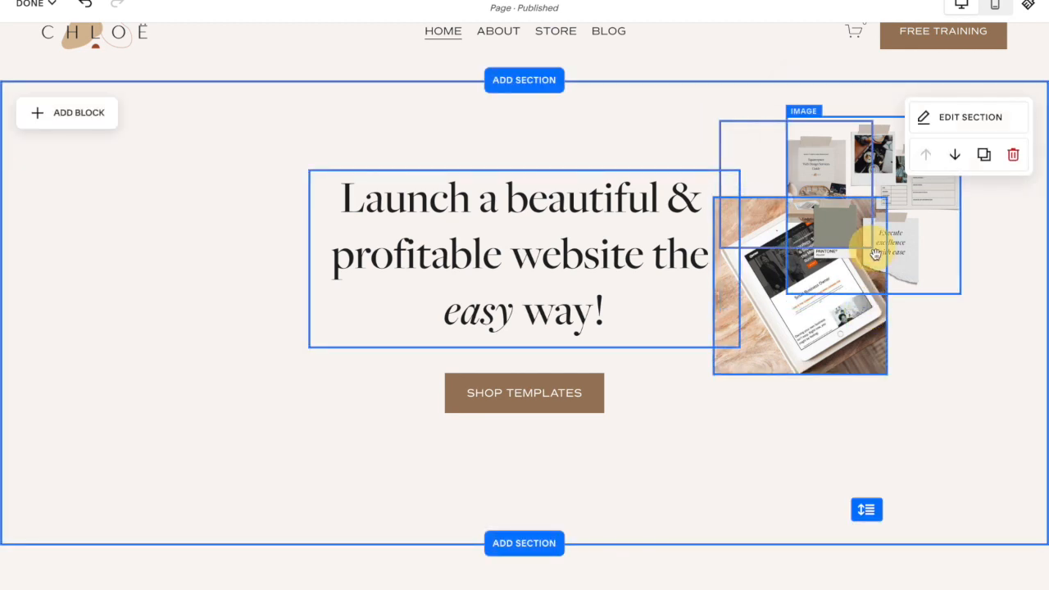
drag(886, 250, 891, 223)
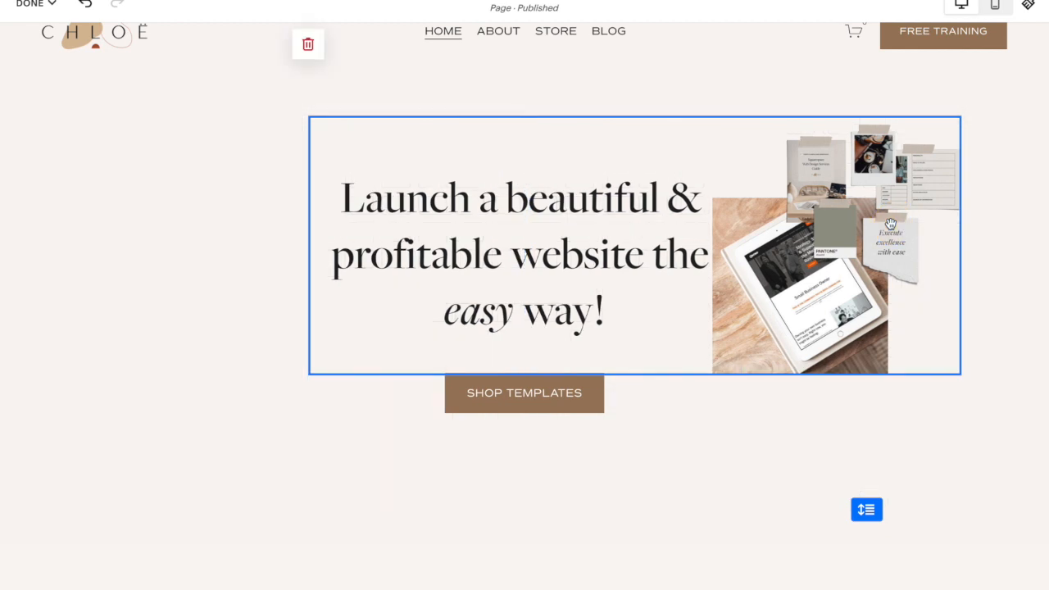
click(992, 318)
- Move the tablet image back to the lower-left area of the hero section
click(806, 319)
drag(356, 332, 194, 457)
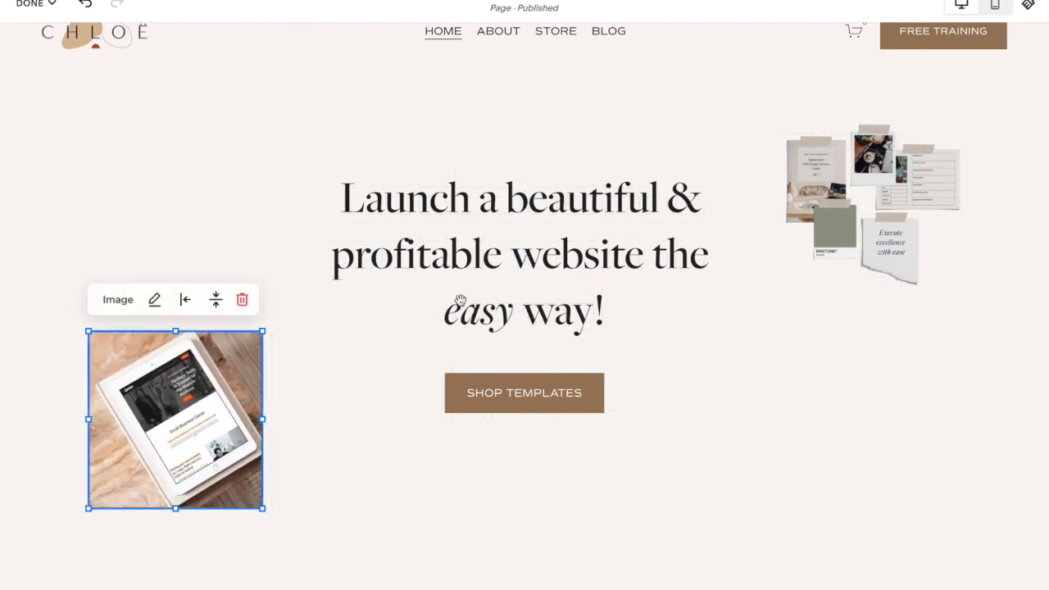
- Turn the headline text block's background on and back off
click(468, 258)
click(316, 191)
click(366, 140)
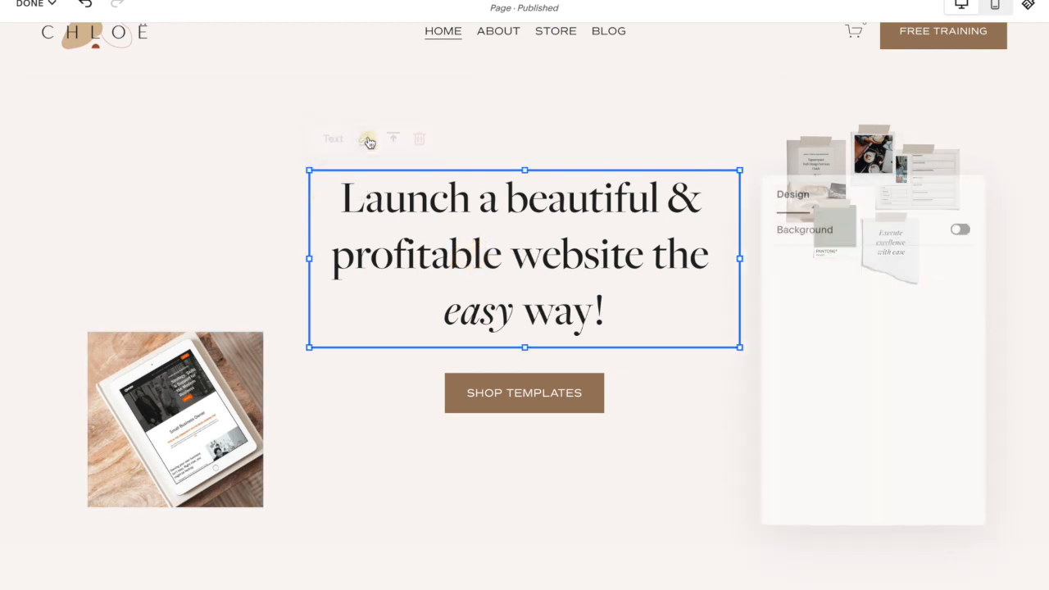
click(967, 228)
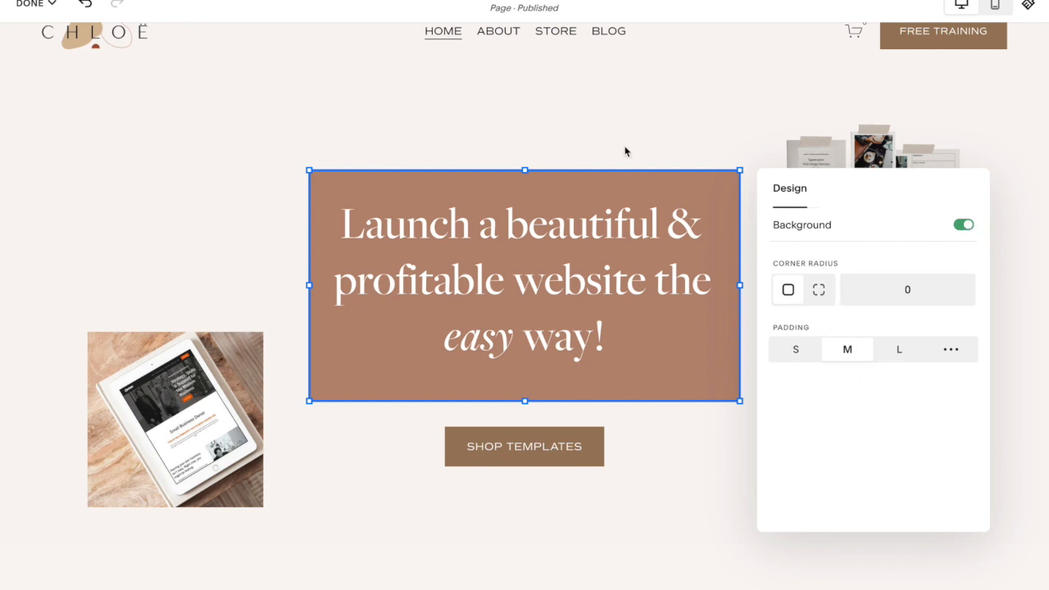
click(962, 225)
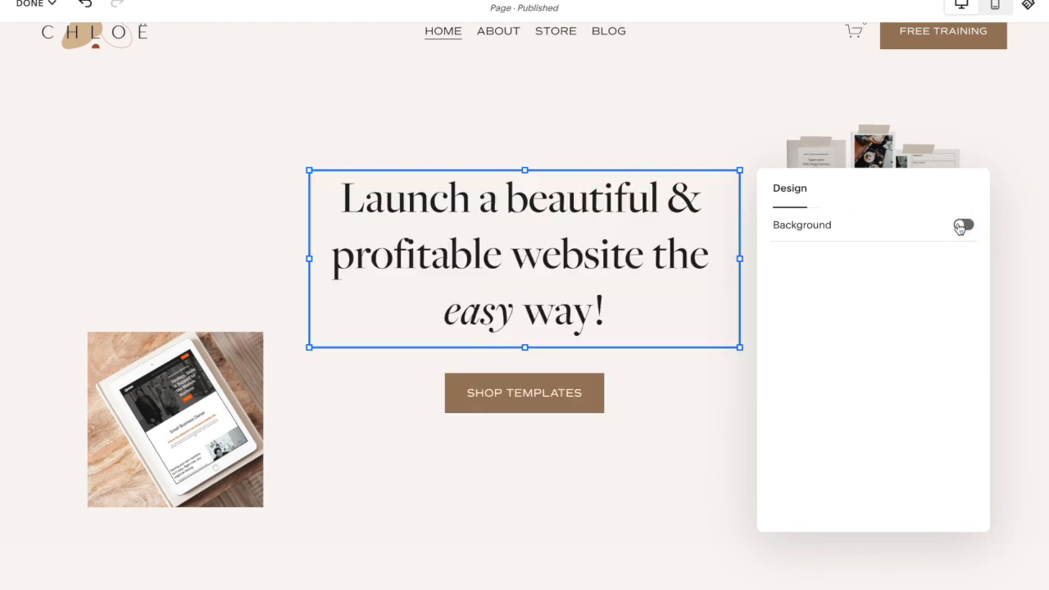
click(676, 144)
drag(182, 398, 176, 372)
drag(244, 369, 187, 382)
click(205, 176)
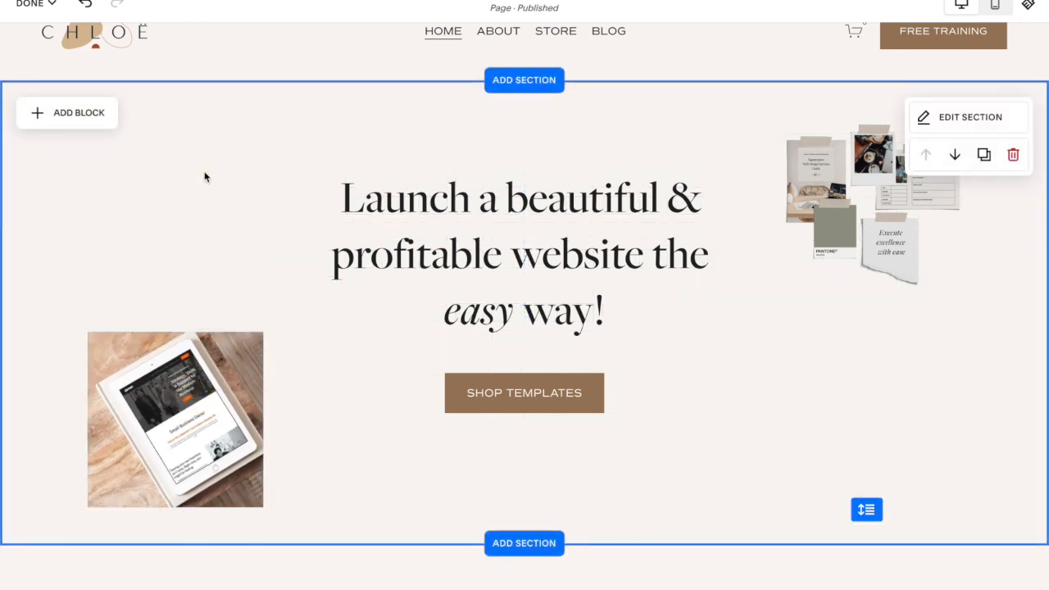
- Add a text block reading "Add text in here" above the tablet image in the hero section
click(56, 119)
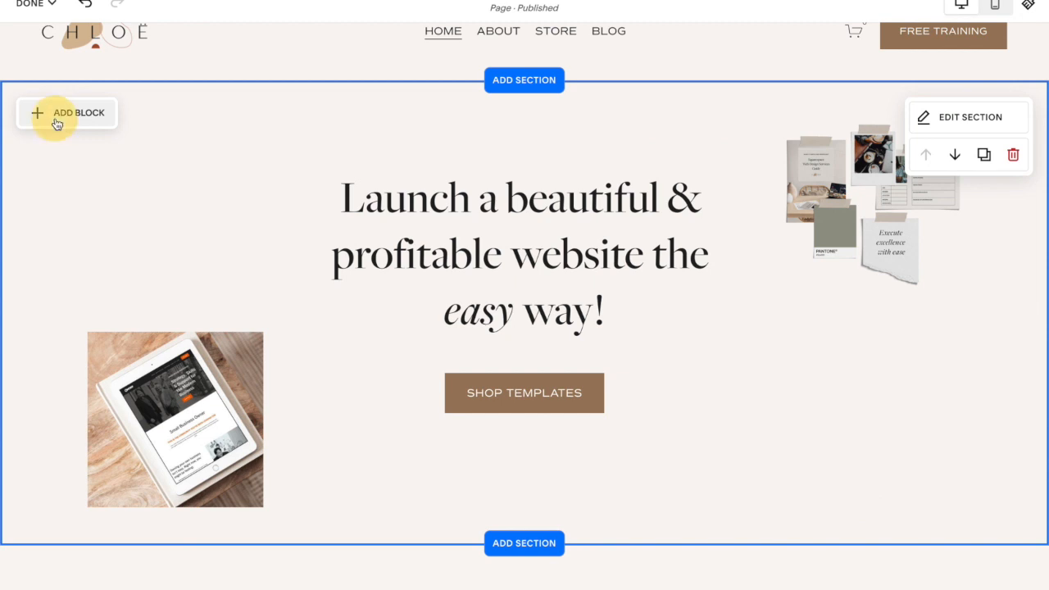
click(96, 205)
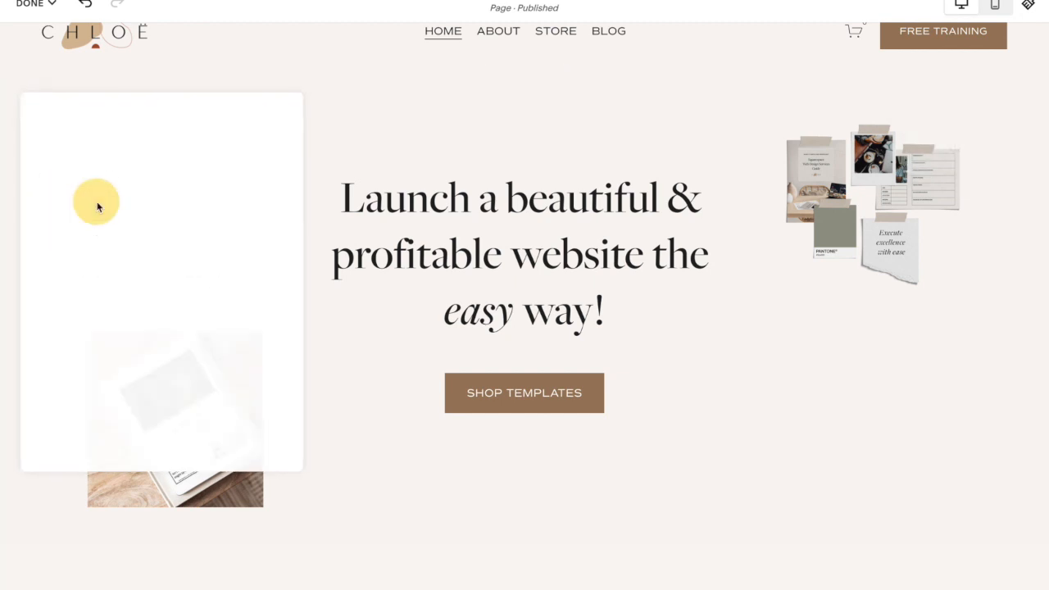
click(197, 182)
text(Add text in here)
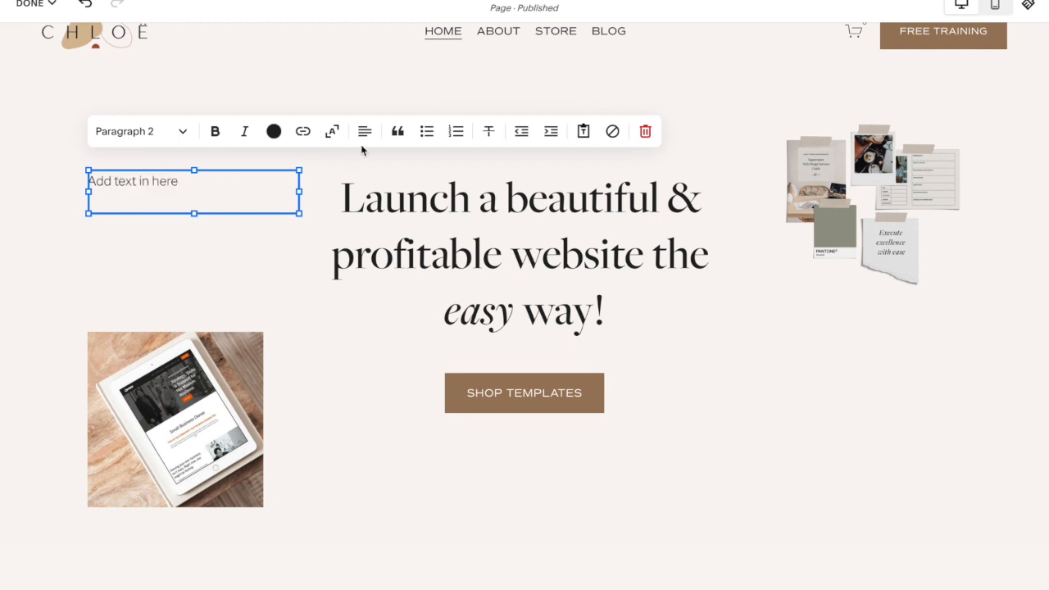
- Make the new text scale with its block, and place the block, widened, above the headline
click(333, 134)
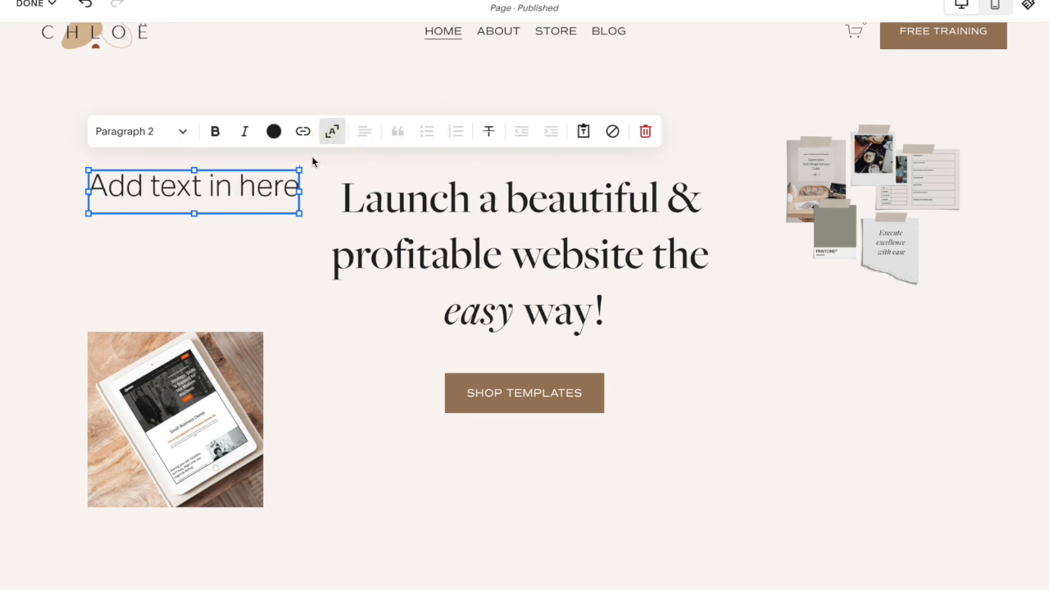
click(190, 254)
drag(179, 186, 399, 129)
drag(522, 112, 705, 123)
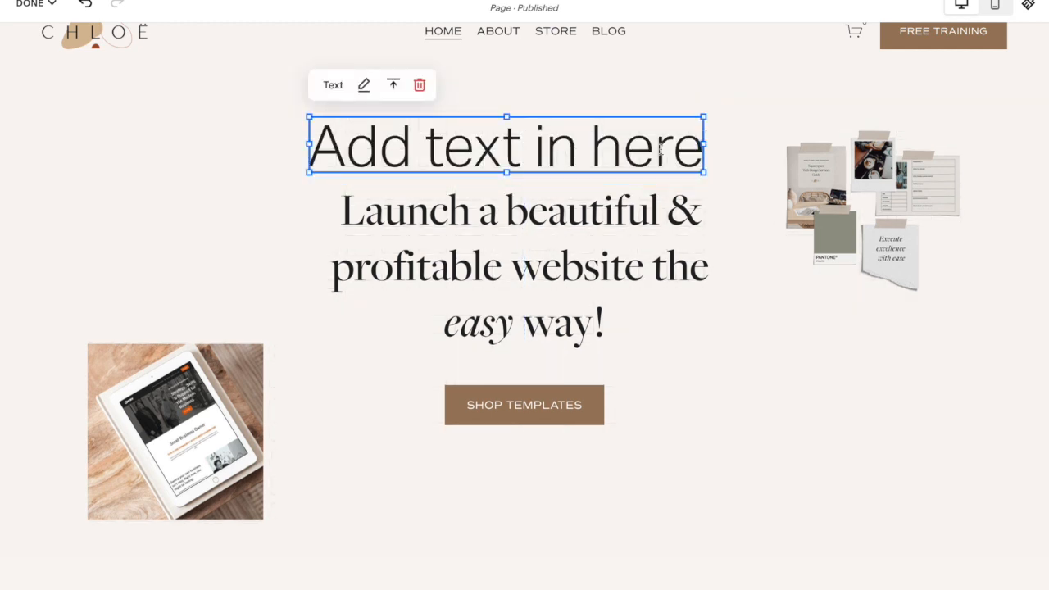
- Widen the tablet image block toward the headline
click(246, 357)
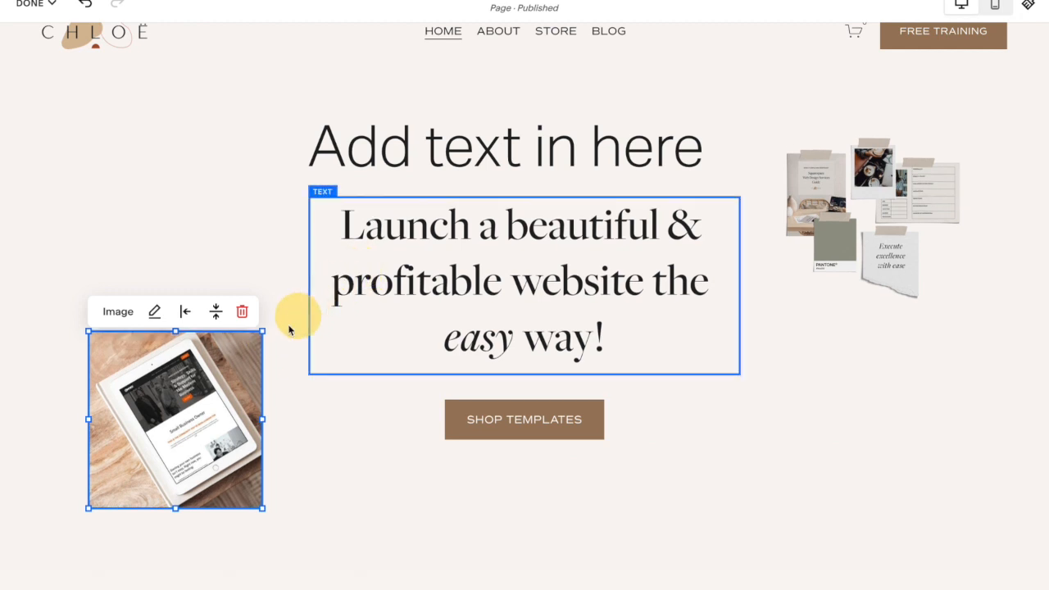
drag(264, 331, 300, 331)
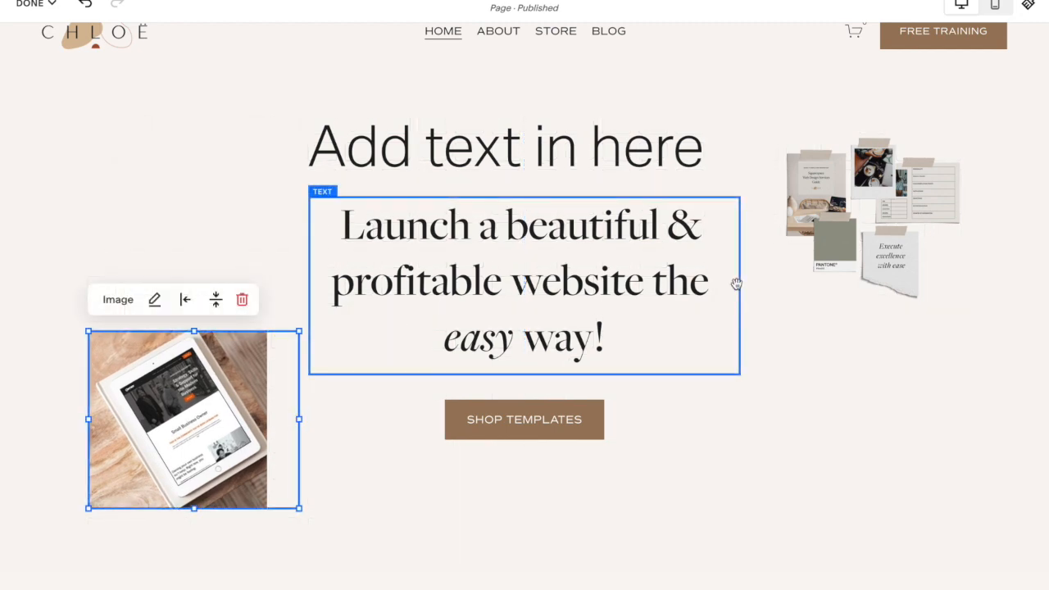
- Set the hero section's grid row count to 15
click(860, 102)
click(925, 119)
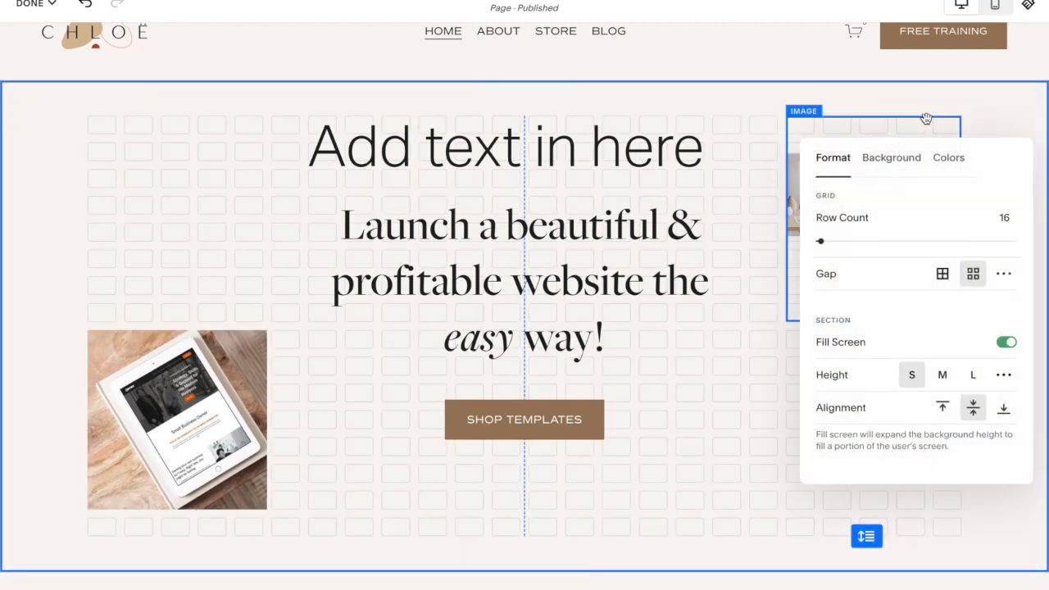
drag(1003, 155, 607, 129)
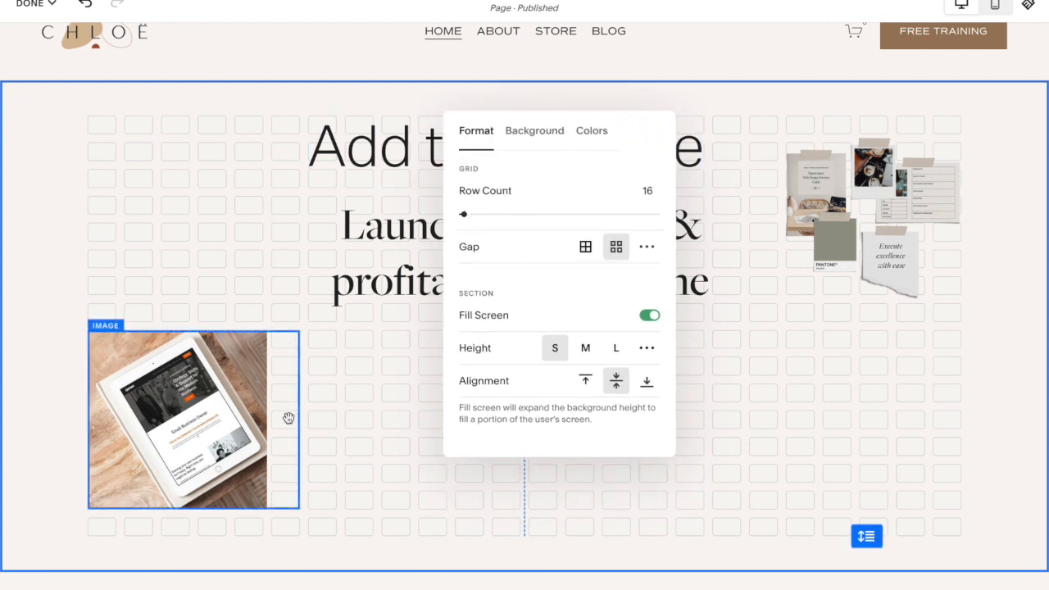
click(467, 215)
mouse_move(467, 215)
mouse_down()
mouse_move(534, 217)
mouse_move(462, 214)
mouse_up()
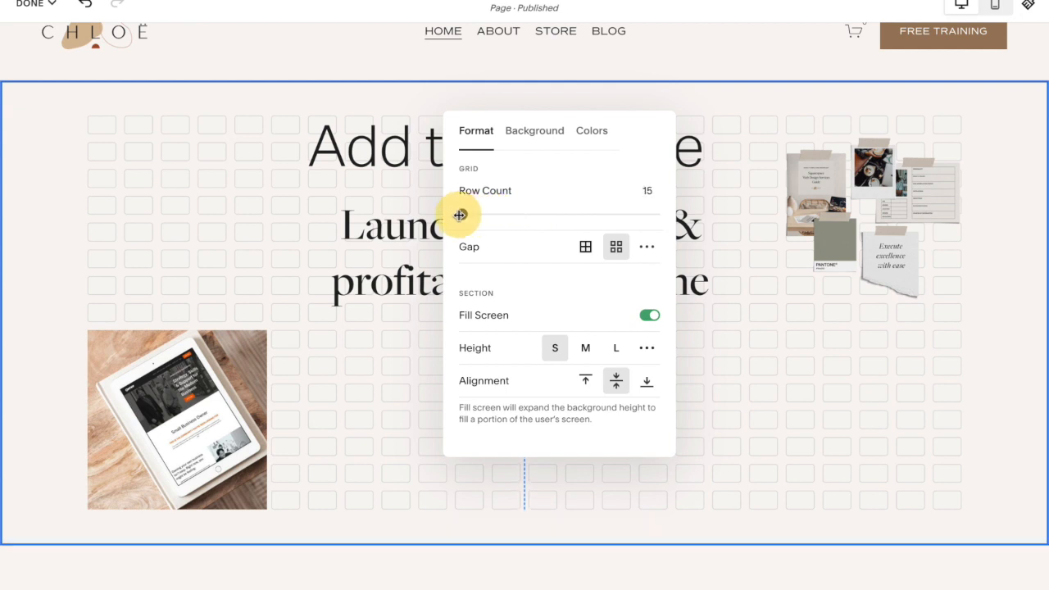
- Remove the gap between the hero section's grid cells and open the custom horizontal and vertical gap settings
drag(867, 510, 865, 459)
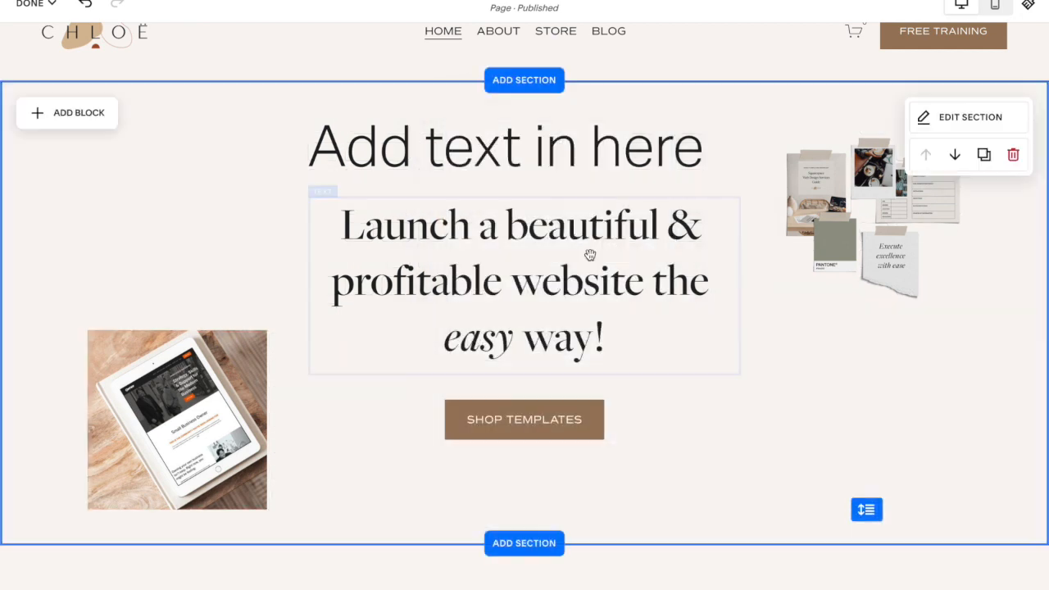
click(938, 120)
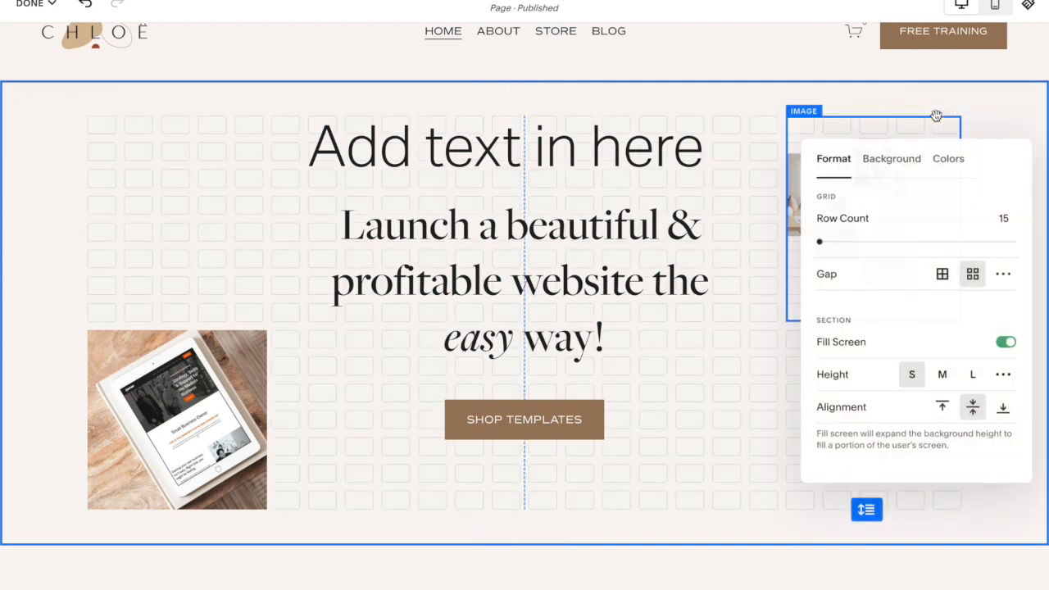
drag(995, 156, 487, 145)
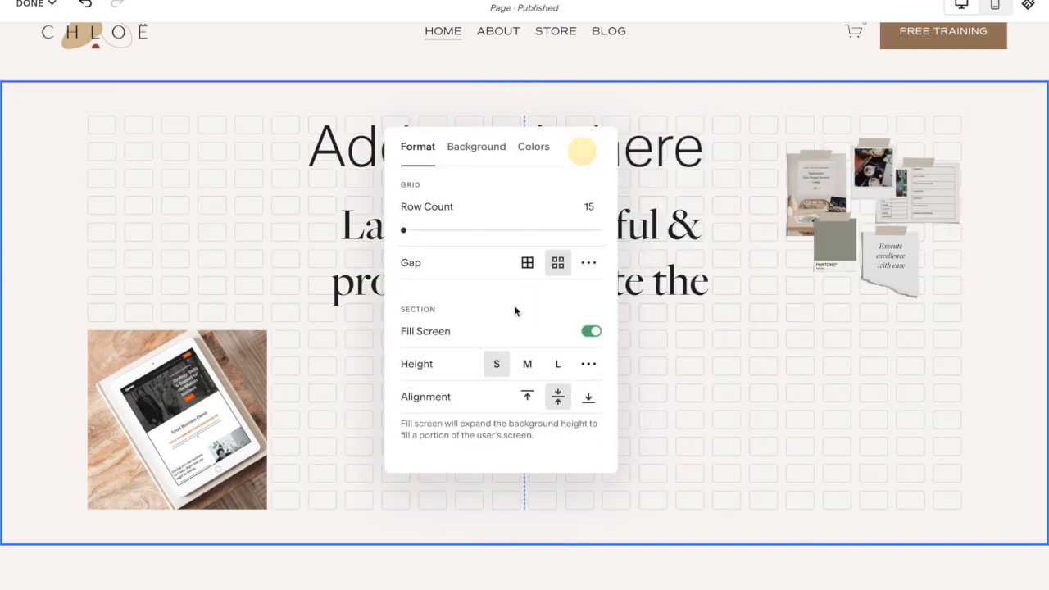
click(528, 262)
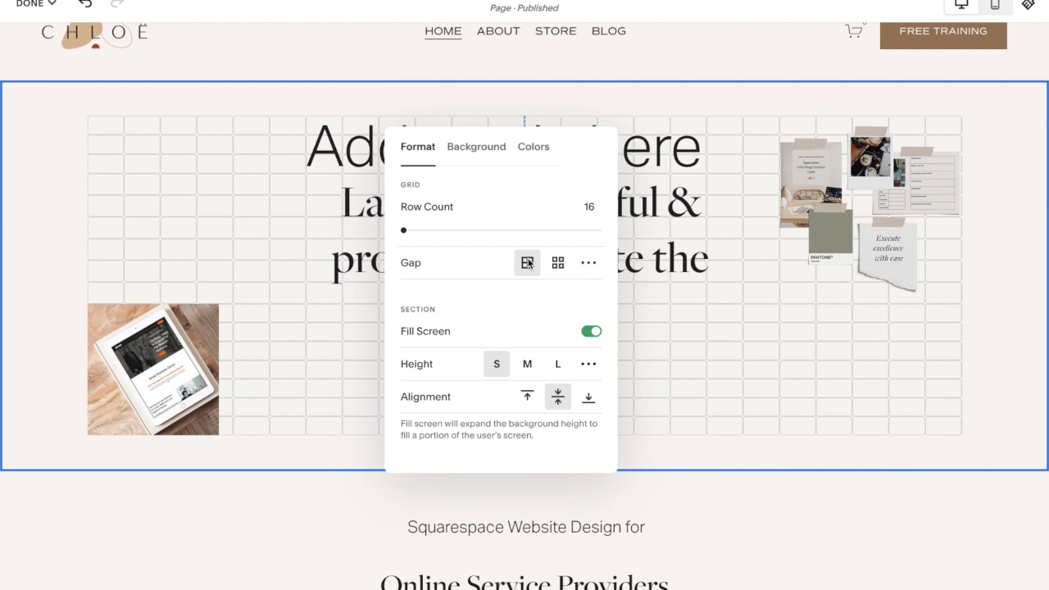
click(591, 262)
mouse_move(429, 295)
mouse_down()
mouse_move(499, 296)
mouse_move(428, 297)
mouse_up()
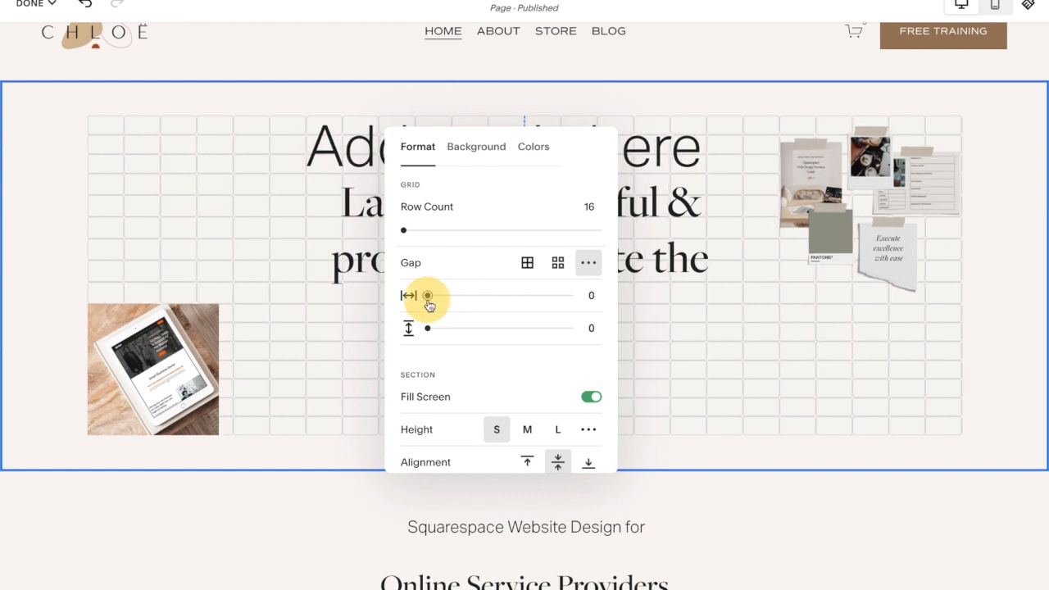
- Turn the hero section's Fill Screen option off and back on
scroll(525, 426, down, 1)
click(595, 346)
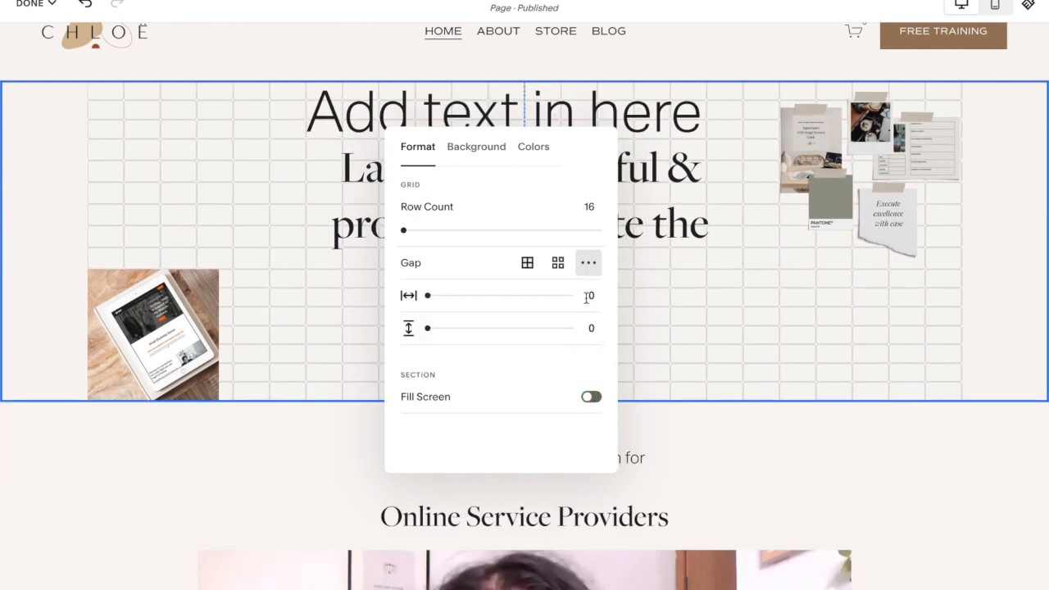
click(592, 397)
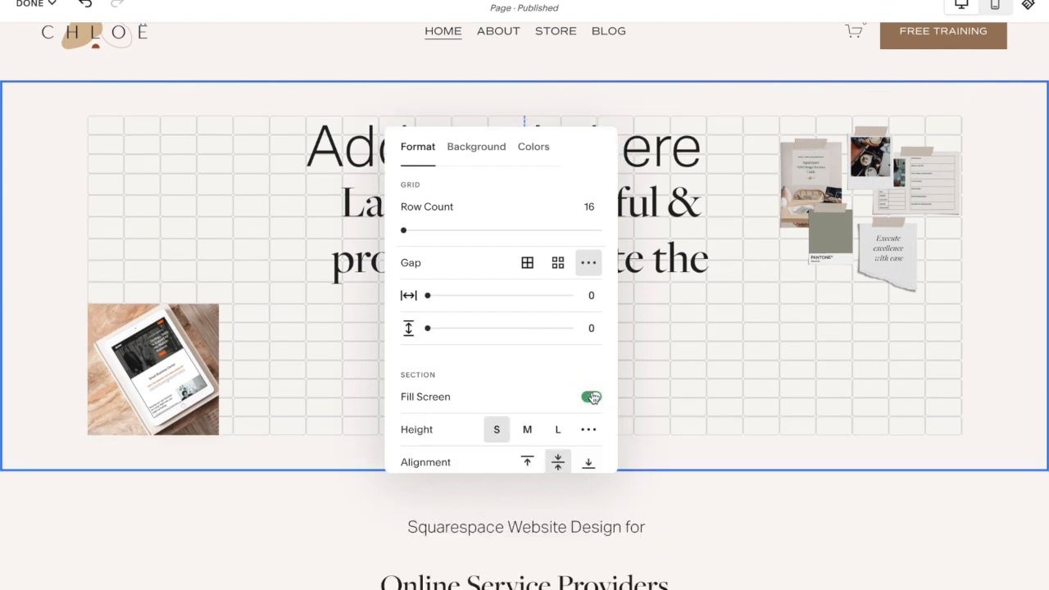
scroll(556, 426, down, 1)
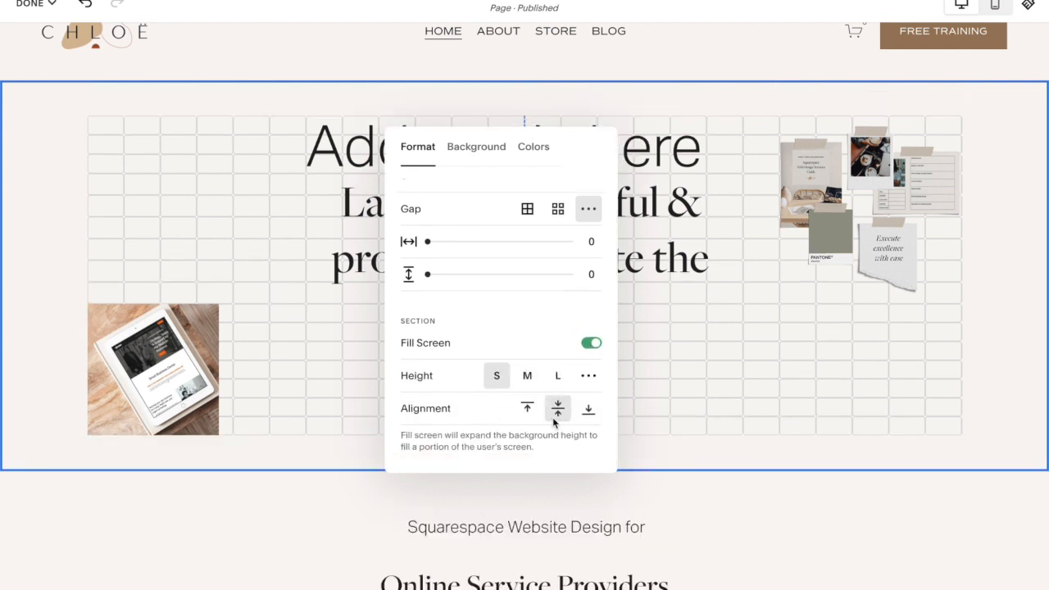
- Review the hero section's background options and color themes, and close the section settings
click(488, 145)
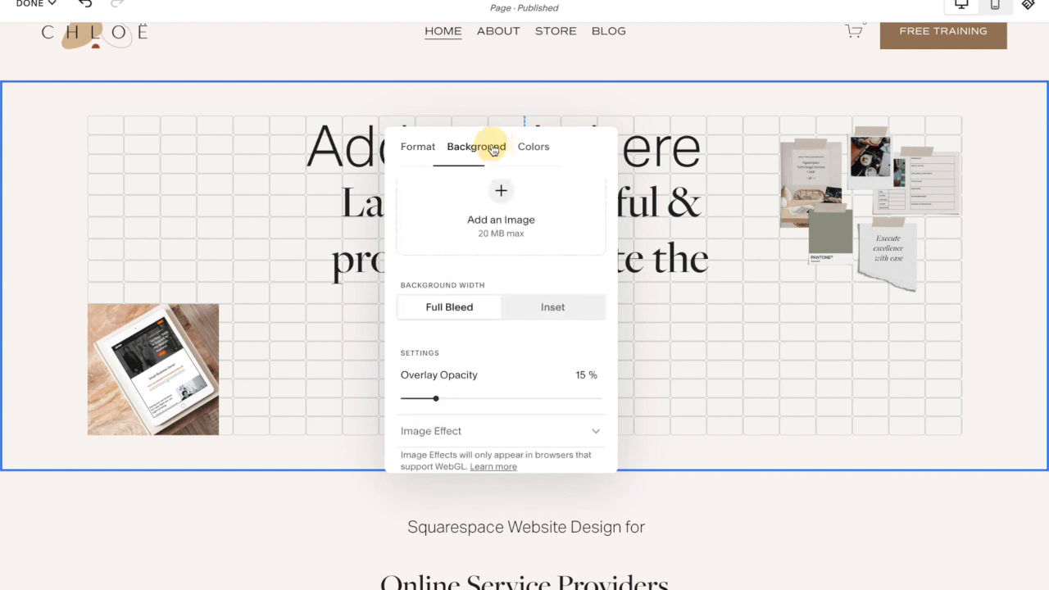
click(533, 148)
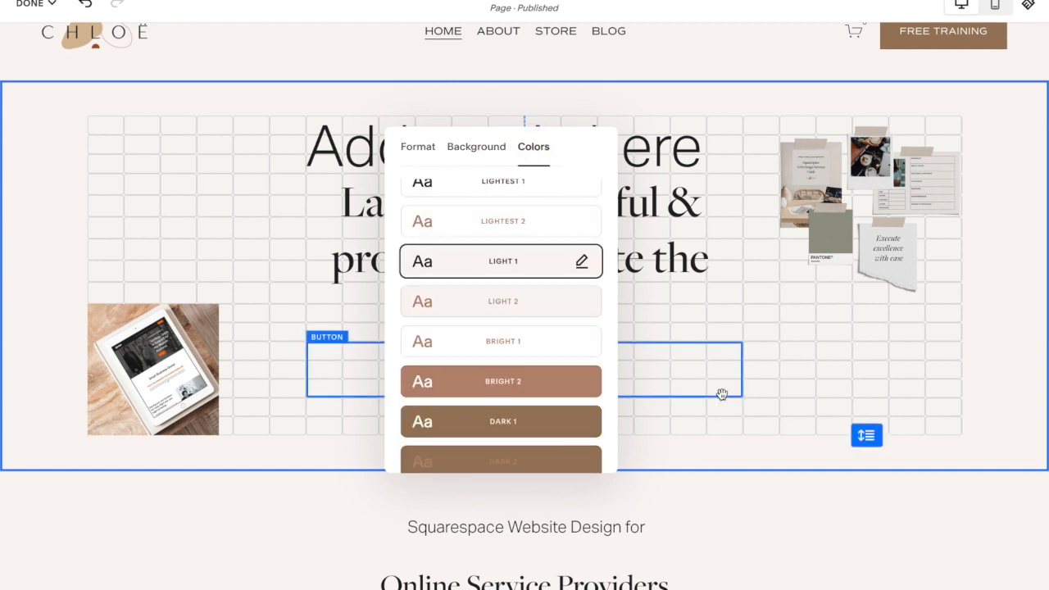
click(840, 366)
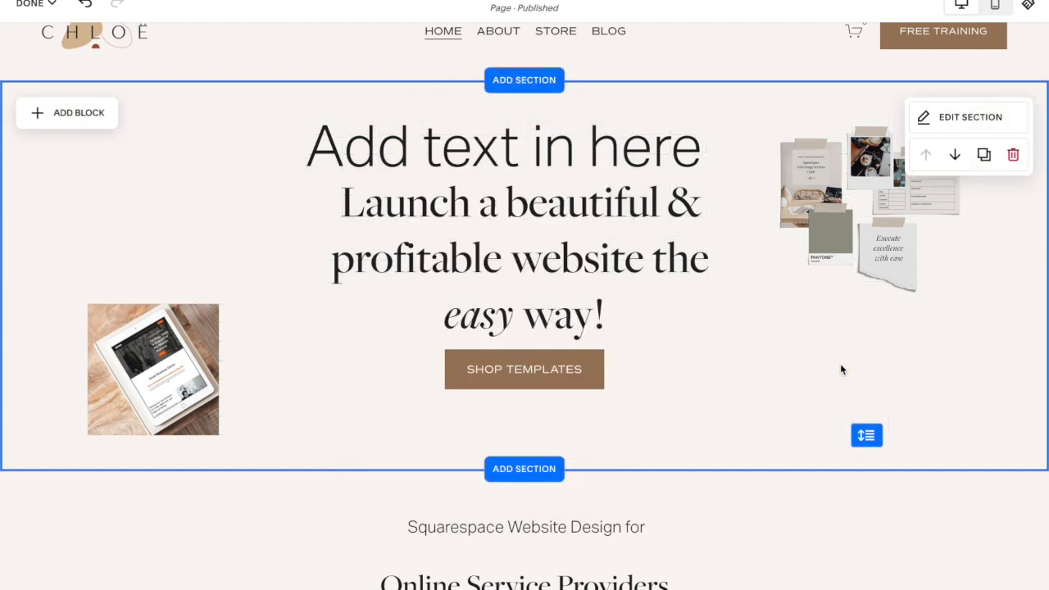
- Remove the "Add text in here" text block from the hero section
scroll(842, 366, up, 1)
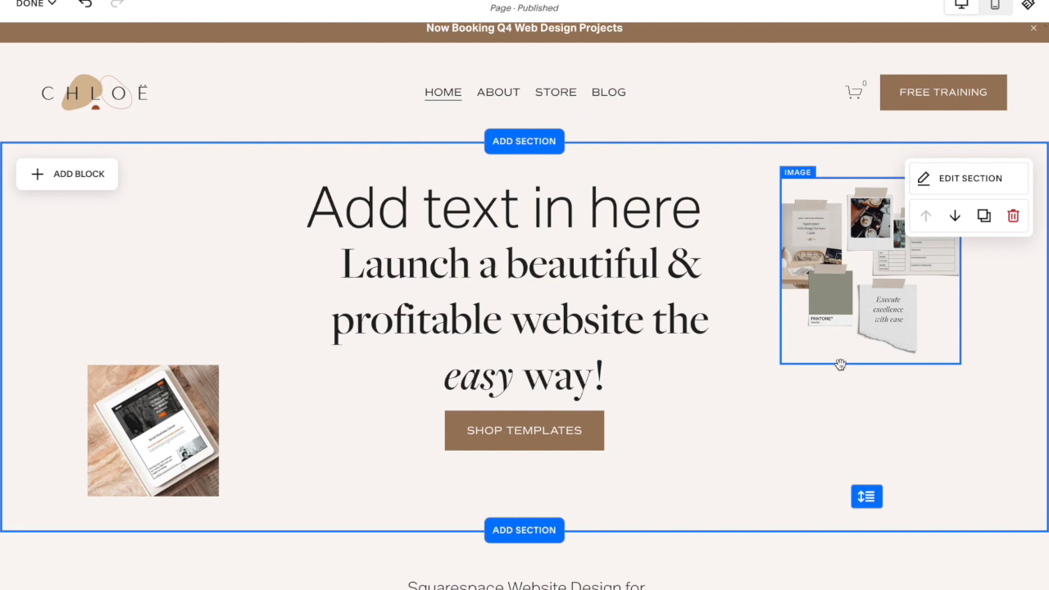
click(628, 205)
click(417, 147)
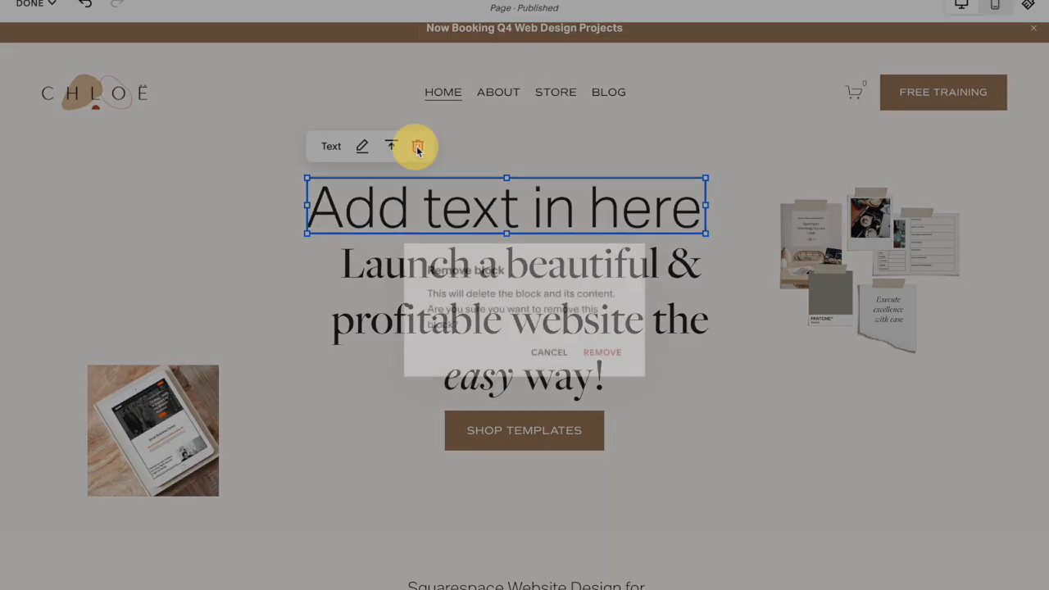
click(603, 352)
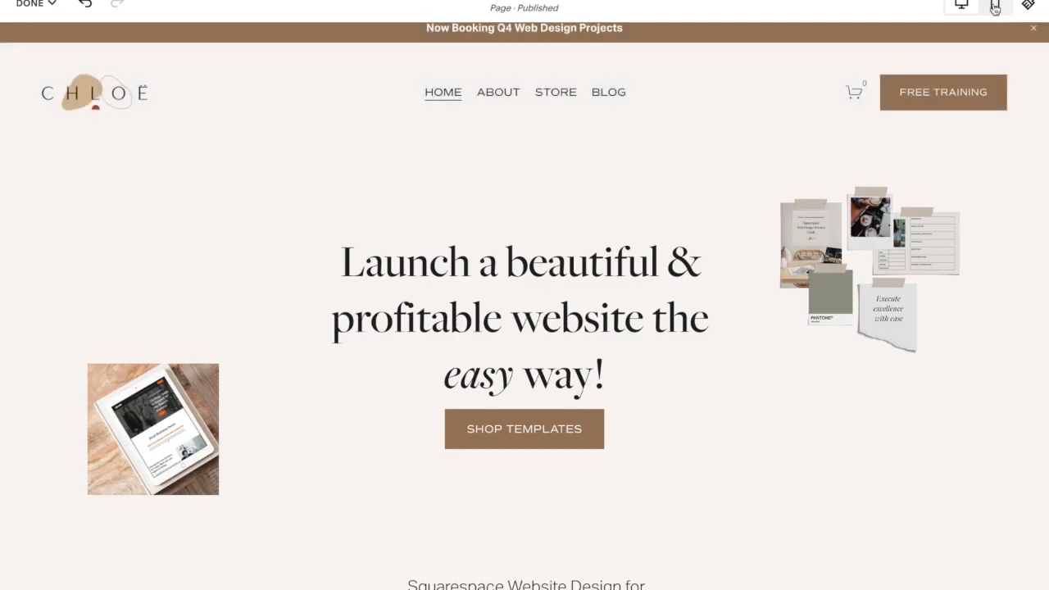
- In the mobile layout, place the Shop Templates button below the headline, the collage image upper left and the tablet image lower right; return to desktop view
click(995, 6)
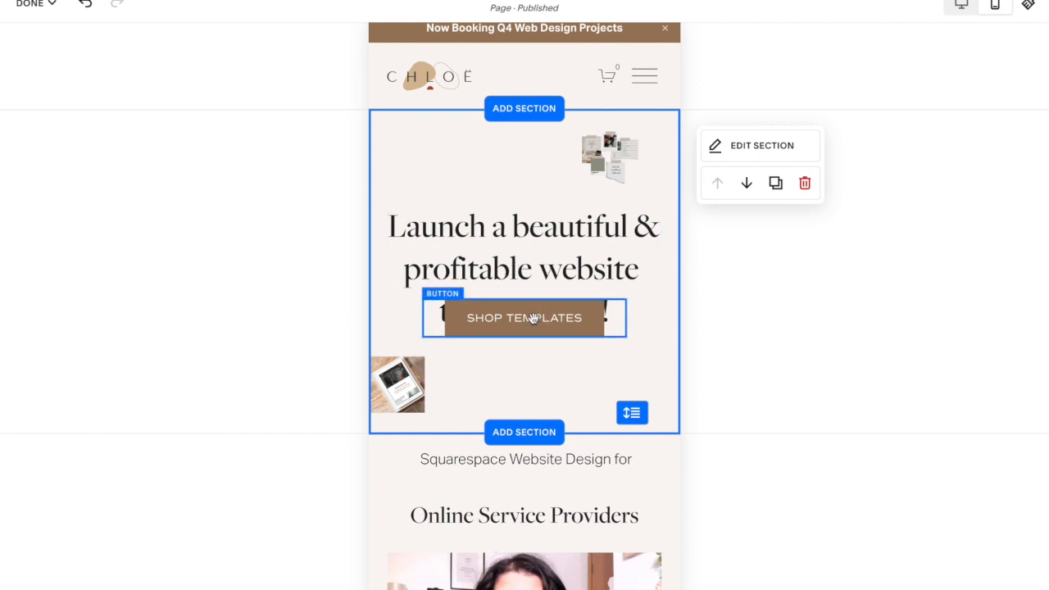
drag(525, 324, 517, 363)
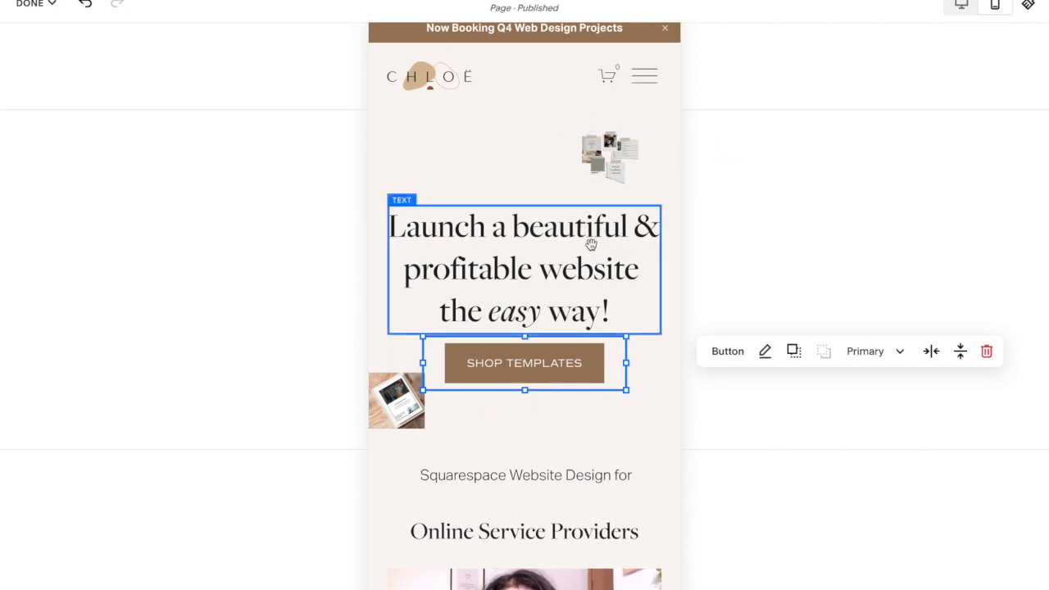
drag(603, 153, 410, 151)
drag(601, 439, 663, 446)
click(962, 7)
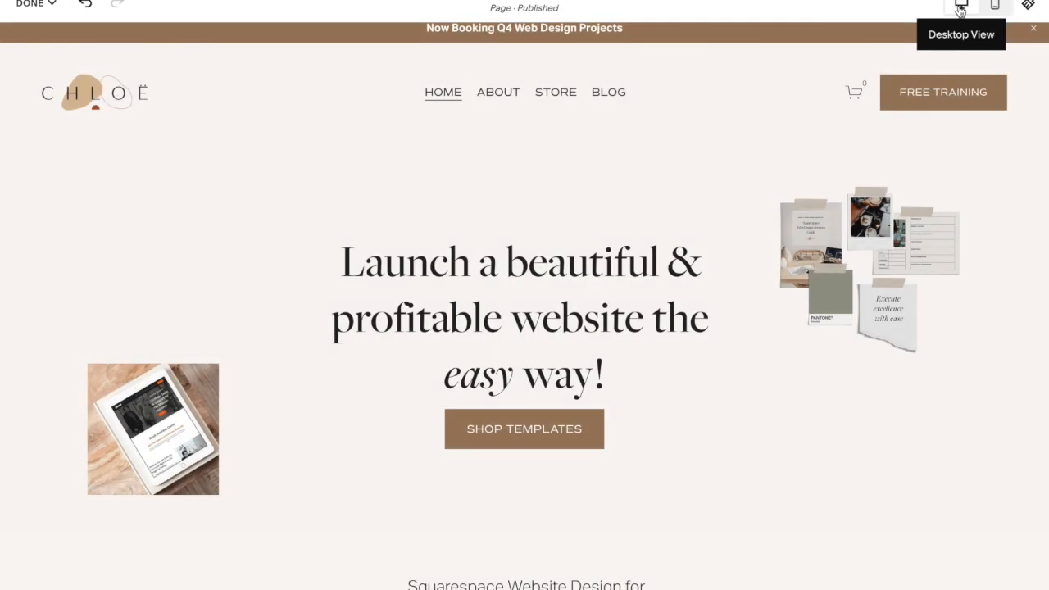
- Try the collage image below the Shop Templates button in the mobile layout, move it back above the headline, and return to desktop view
click(992, 7)
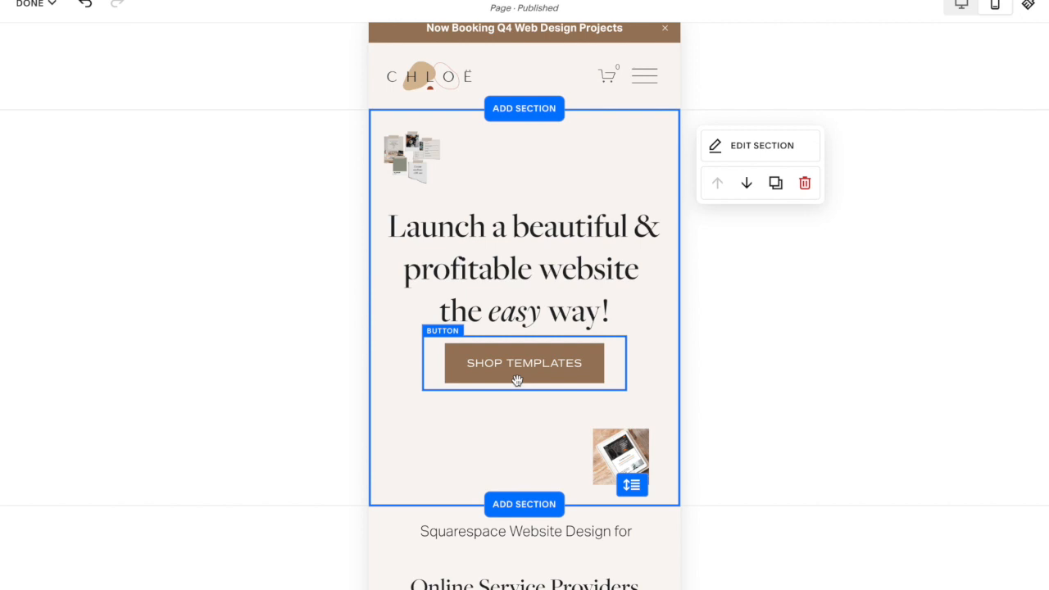
mouse_move(418, 168)
mouse_down()
mouse_move(527, 166)
mouse_move(431, 162)
mouse_up()
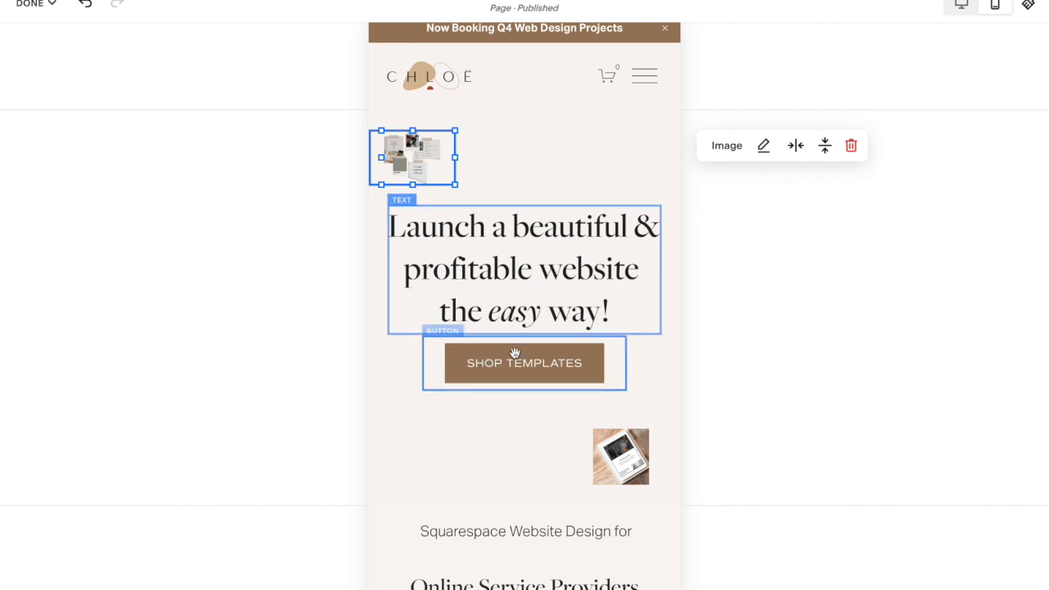
drag(430, 168, 534, 443)
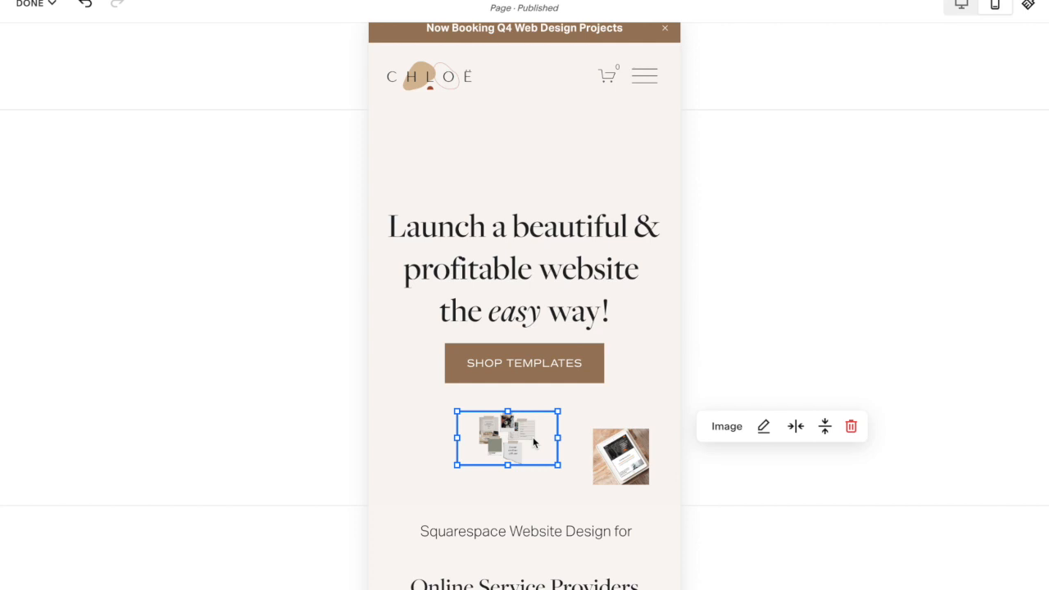
drag(534, 442, 419, 153)
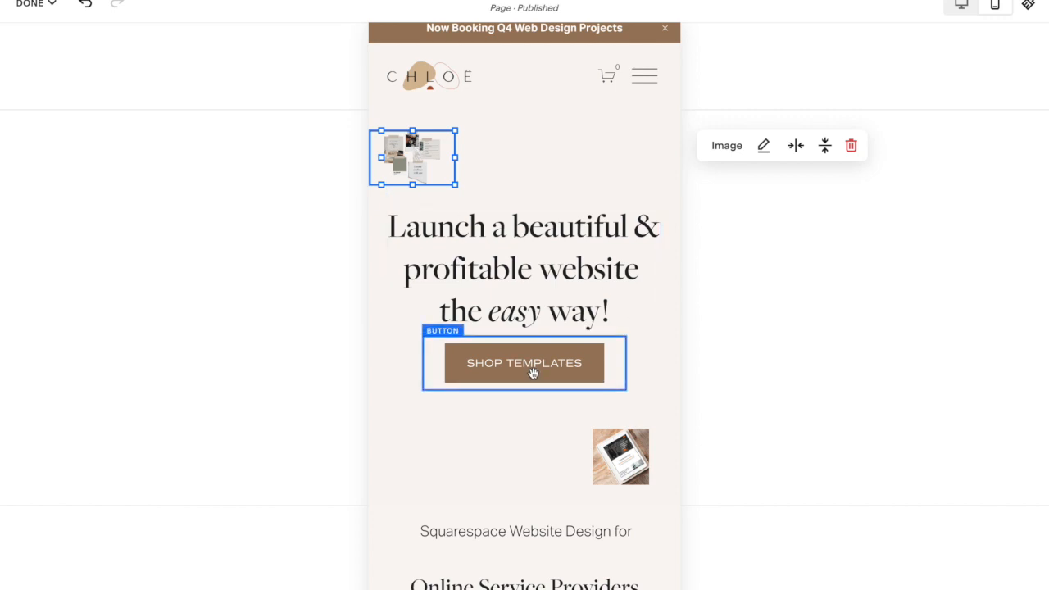
click(962, 7)
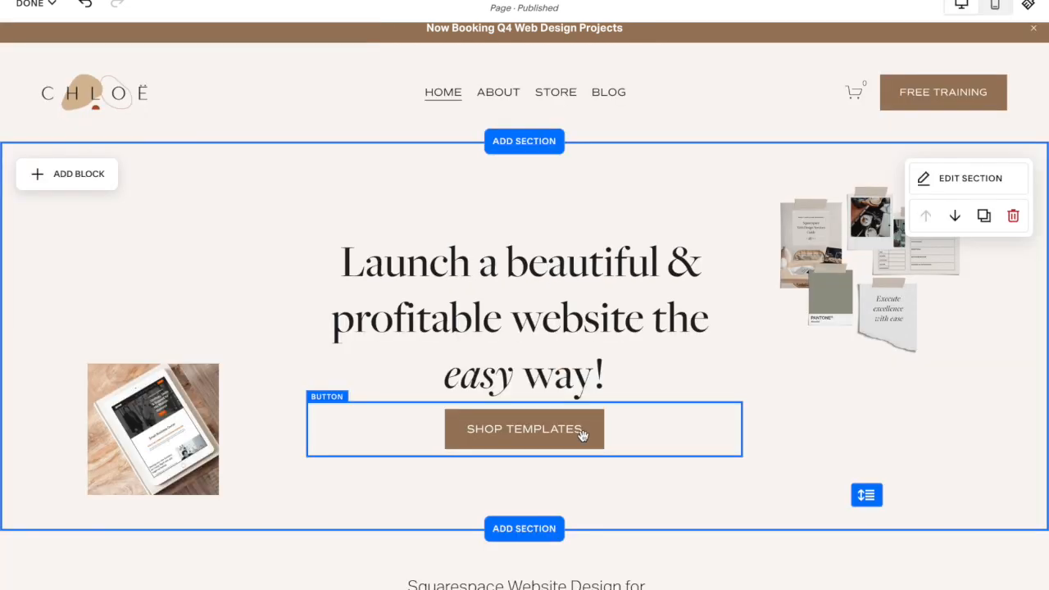